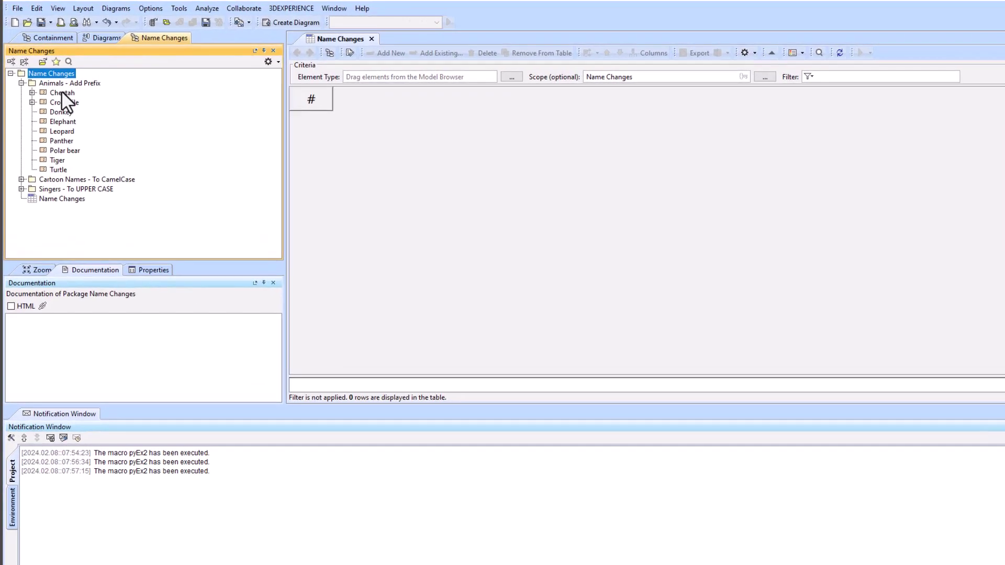
- Select Cheetah and Crocodile, and expand the Cartoon Names and Singers - To UPPER CASE folders
{"action": "left_click", "coordinate": [54, 86]}
{"action": "left_click", "coordinate": [74, 124]}
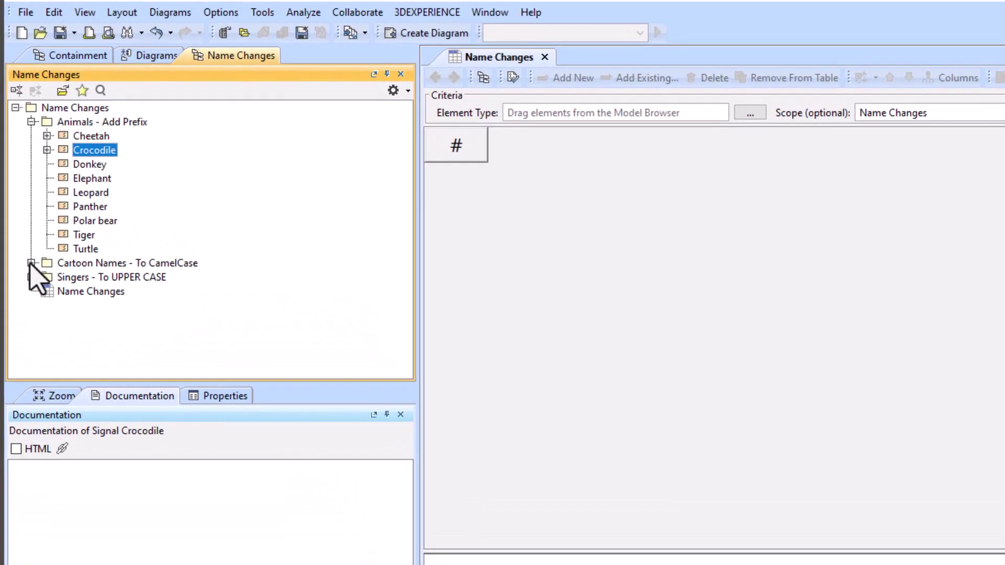
{"action": "left_click", "coordinate": [25, 219]}
{"action": "left_click", "coordinate": [32, 361]}
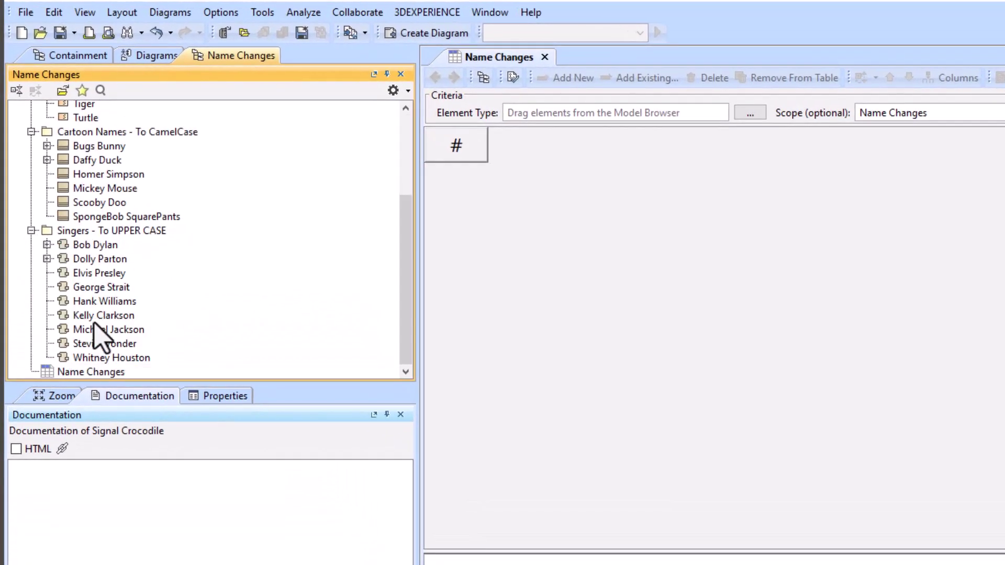
- Expand Crocodile and Cheetah to reveal their +World and +Hello properties
{"action": "scroll", "coordinate": [93, 220], "scroll_direction": "up", "scroll_amount": 3}
{"action": "left_click", "coordinate": [47, 151]}
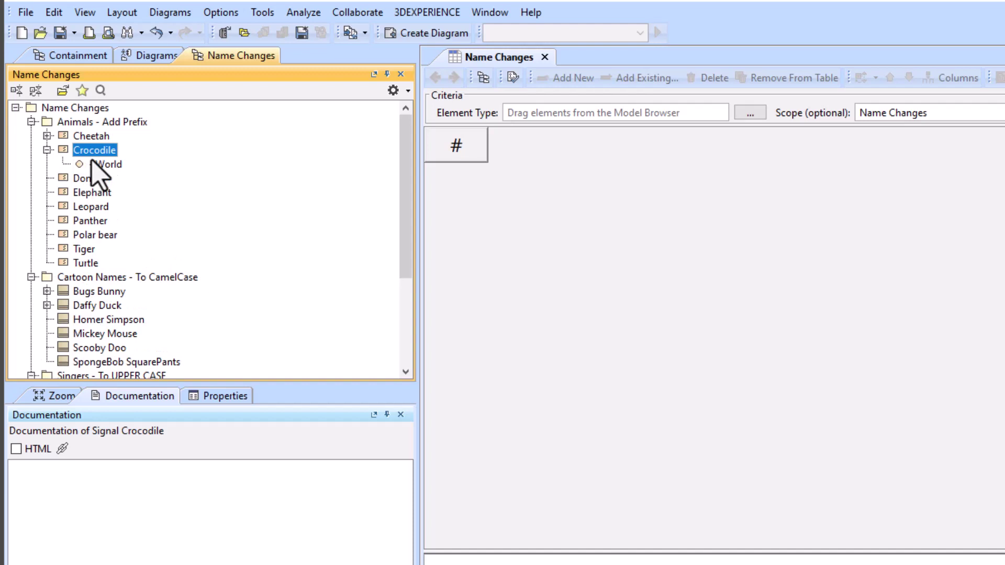
{"action": "left_click", "coordinate": [106, 165]}
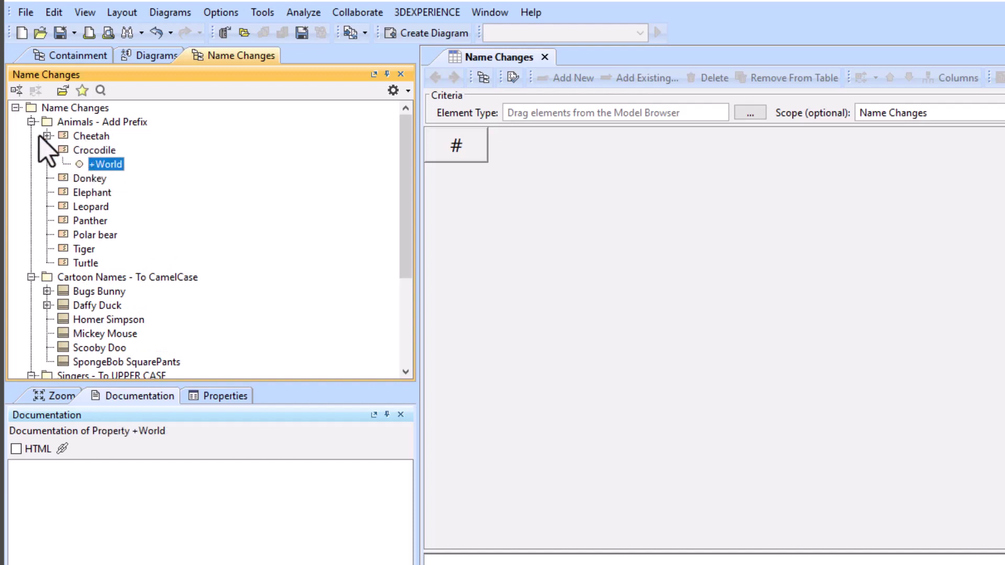
{"action": "left_click", "coordinate": [47, 136]}
{"action": "left_click", "coordinate": [105, 150]}
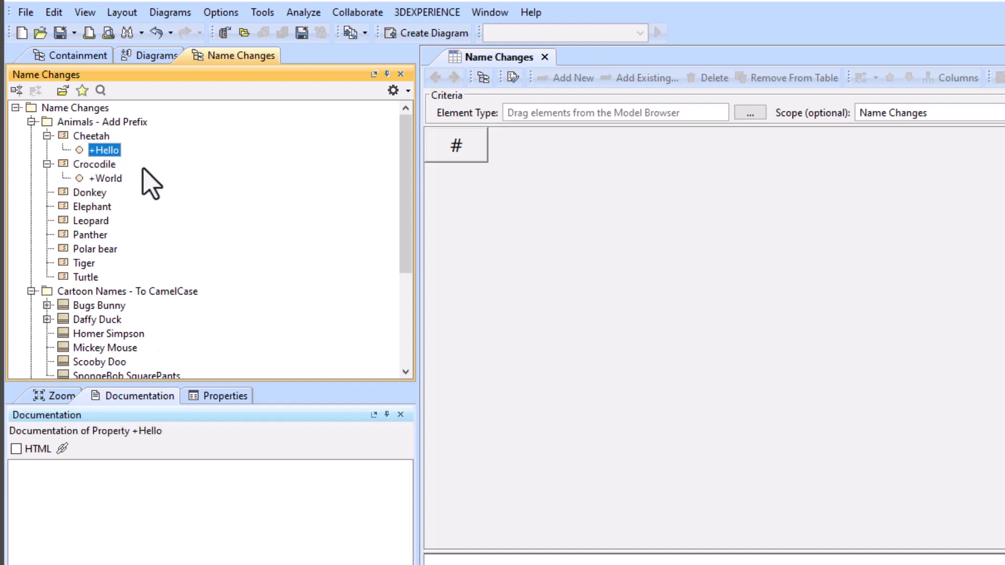
- Expand Bugs Bunny to show its Keeps property, then collapse Crocodile
{"action": "scroll", "coordinate": [120, 239], "scroll_direction": "down", "scroll_amount": 2}
{"action": "left_click", "coordinate": [47, 221]}
{"action": "left_click", "coordinate": [97, 236]}
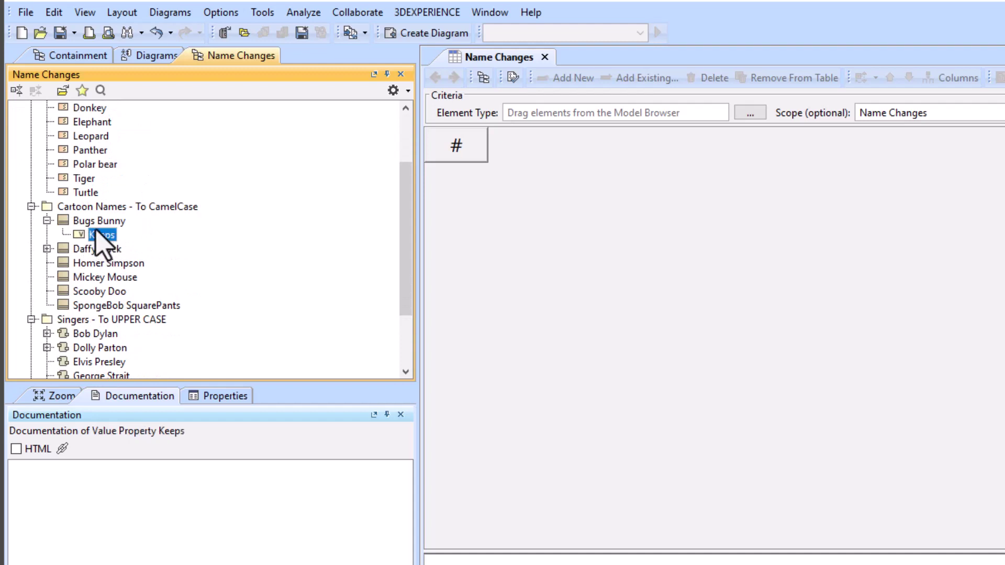
{"action": "left_click", "coordinate": [91, 222]}
{"action": "scroll", "coordinate": [107, 214], "scroll_direction": "up", "scroll_amount": 2}
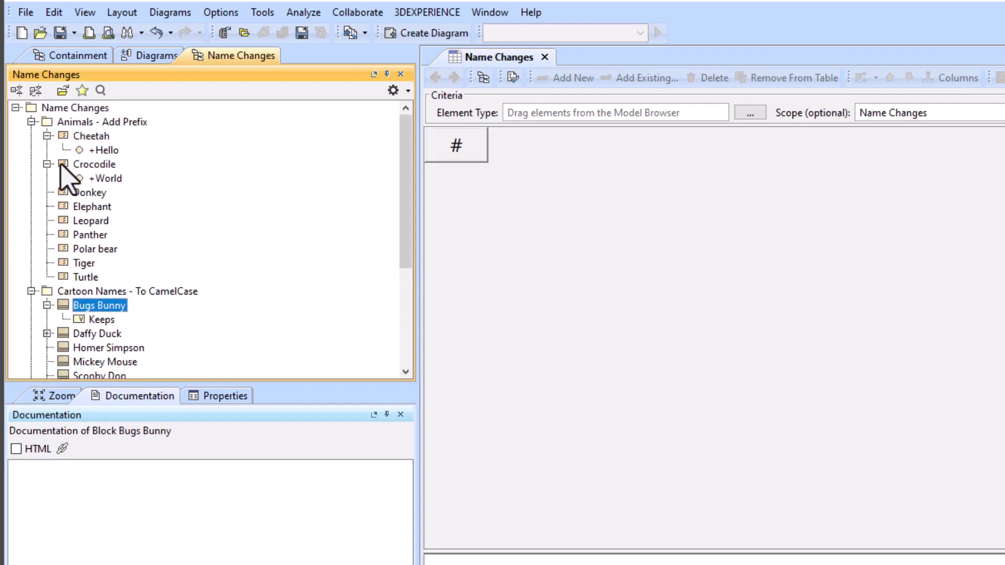
{"action": "left_click", "coordinate": [46, 164]}
- Collapse Cheetah, open Tools > Macros > Organize Macros, and select the PythonExample macro
{"action": "left_click", "coordinate": [47, 135]}
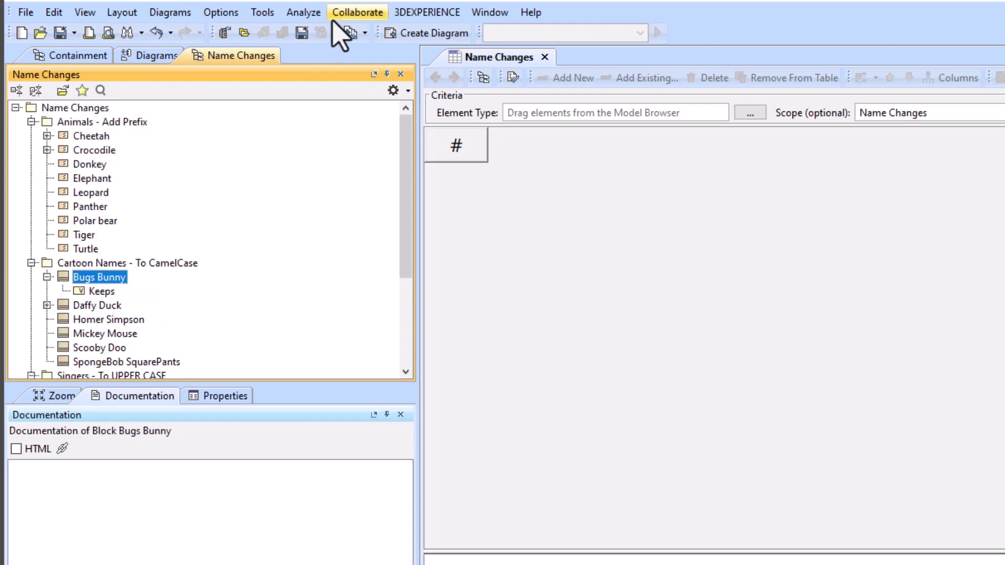
{"action": "left_click", "coordinate": [261, 12]}
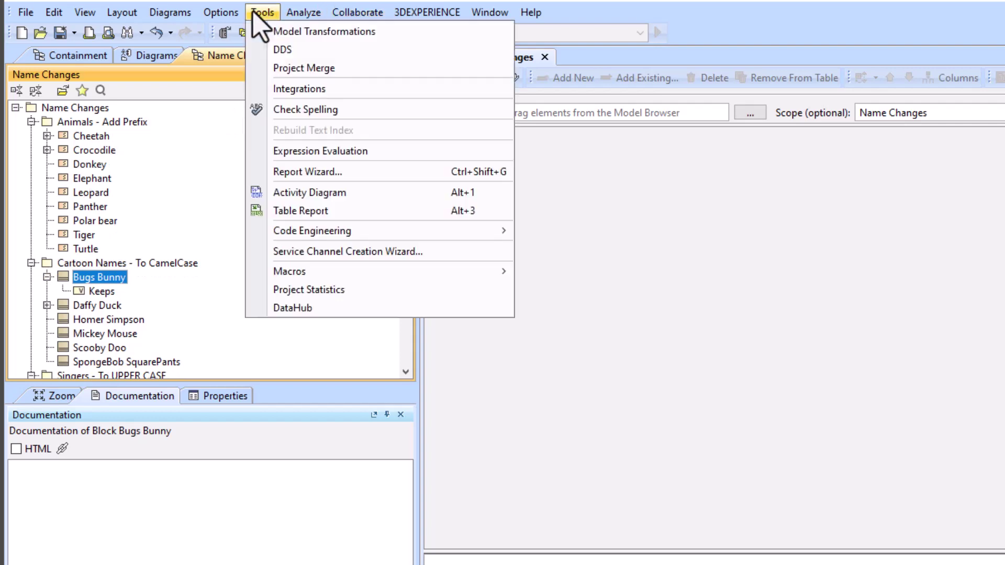
{"action": "mouse_move", "coordinate": [321, 273]}
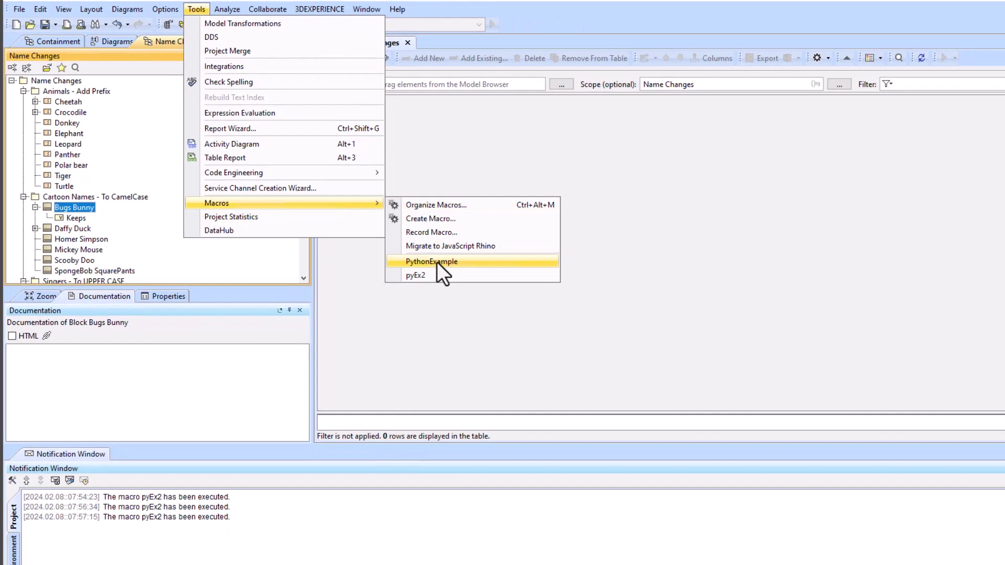
{"action": "left_click", "coordinate": [433, 204]}
{"action": "left_click_drag", "start_coordinate": [493, 192], "coordinate": [423, 170]}
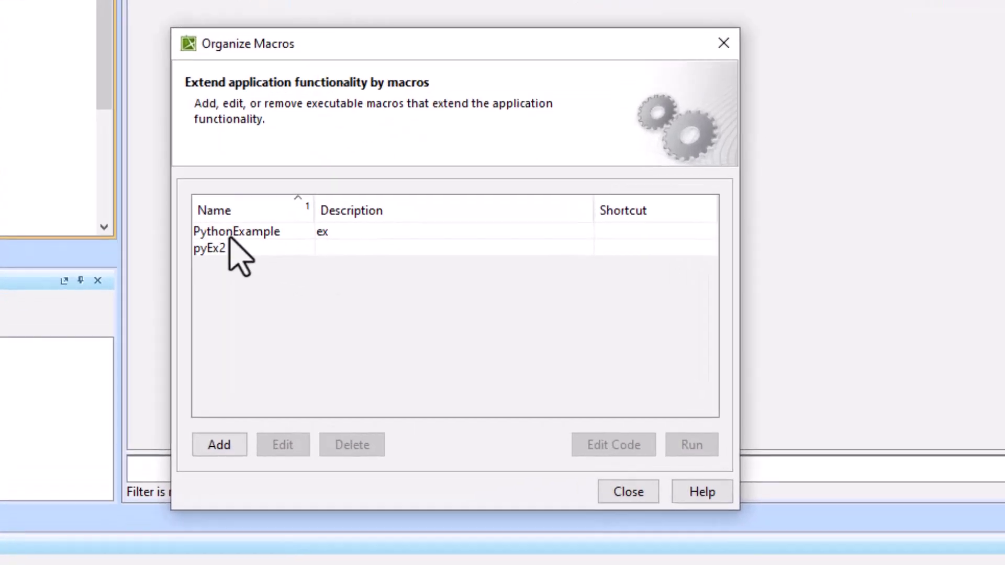
{"action": "left_click", "coordinate": [229, 236]}
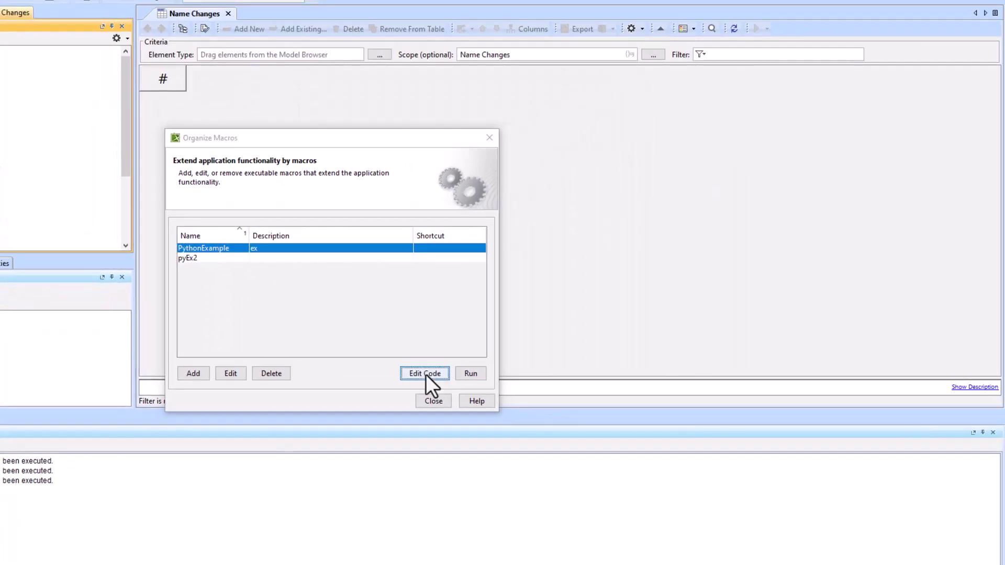
- View the PythonExample code, close the editor, and select pyEx2 in the macro list
{"action": "left_click", "coordinate": [613, 446]}
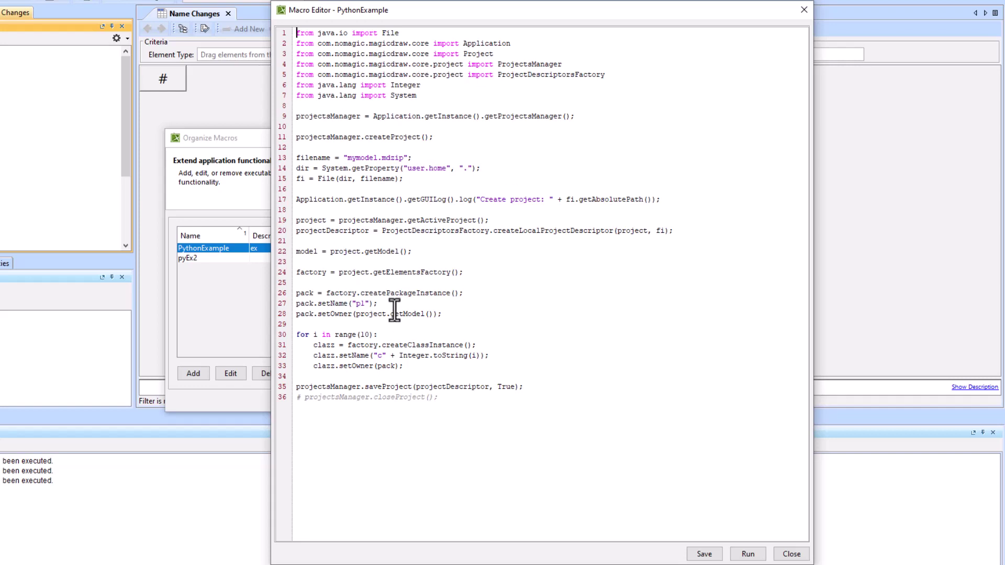
{"action": "left_click", "coordinate": [785, 559]}
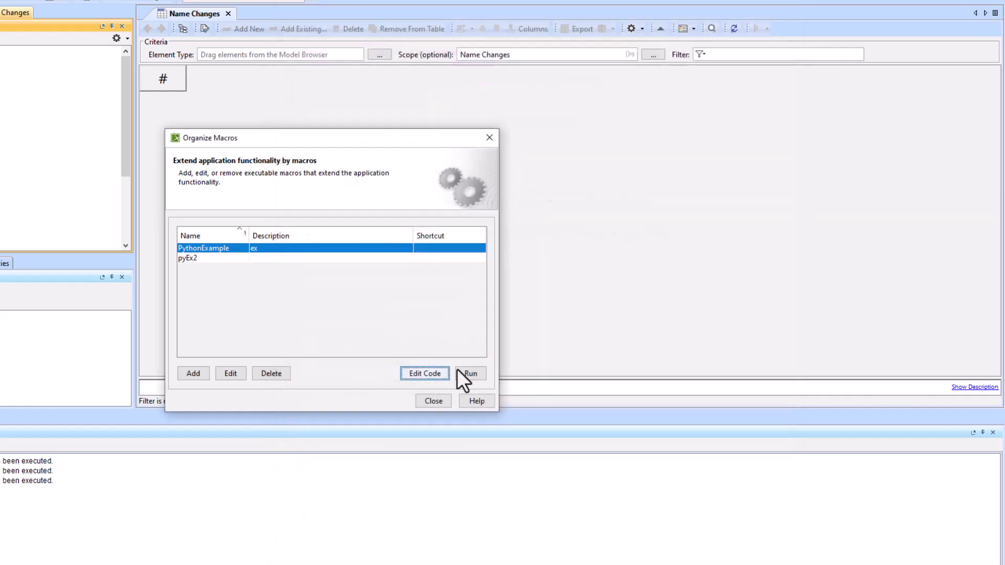
{"action": "left_click", "coordinate": [209, 259]}
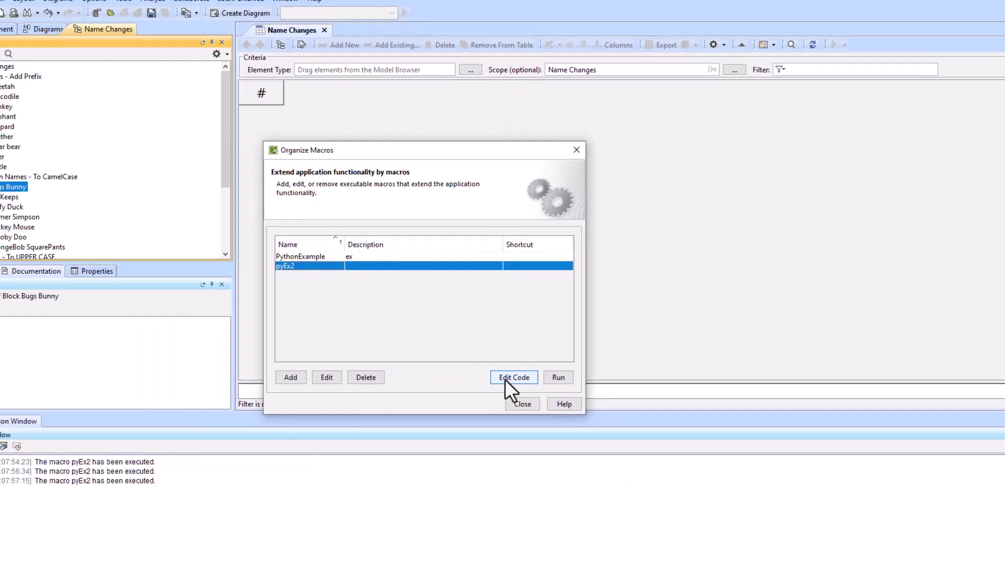
- Open the pyEx2 code, close Organize Macros, show the Containment tree, and run pyEx2
{"action": "left_click", "coordinate": [561, 380]}
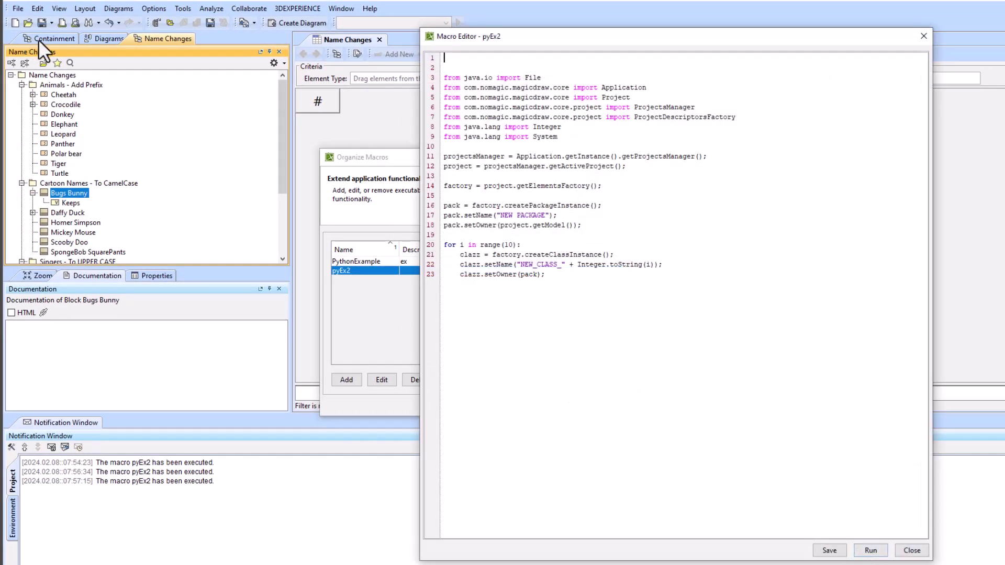
{"action": "left_click", "coordinate": [361, 157]}
{"action": "left_click", "coordinate": [576, 404]}
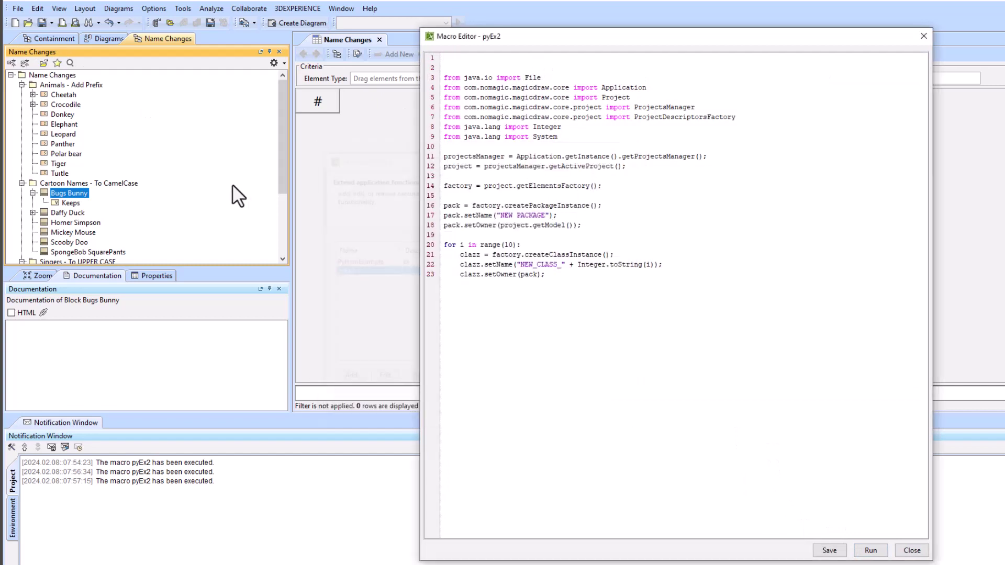
{"action": "left_click", "coordinate": [55, 39]}
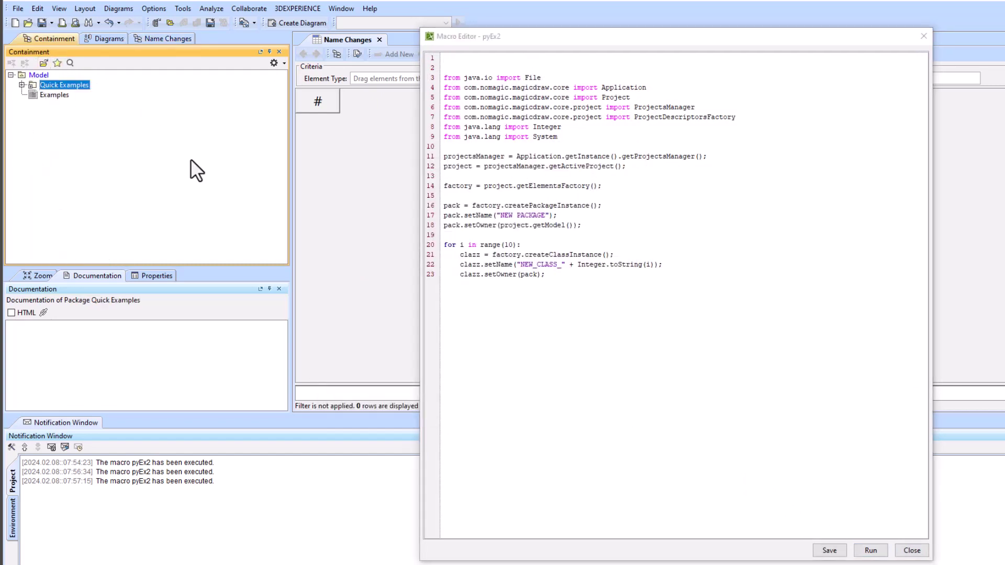
{"action": "left_click", "coordinate": [870, 551]}
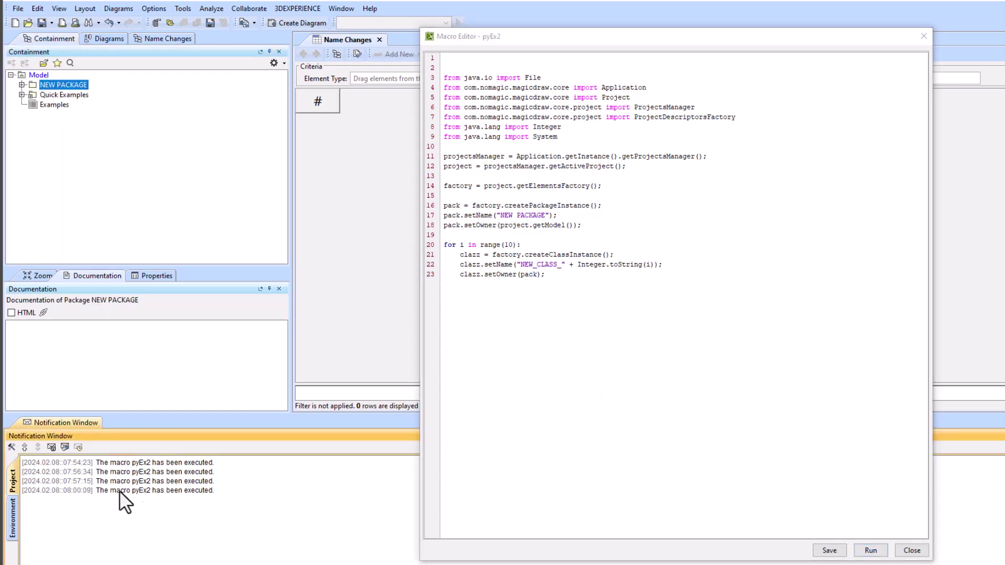
- Expand NEW PACKAGE to see NEW_CLASS_0 and review the class-creation code on lines 21-23
{"action": "left_click", "coordinate": [22, 84]}
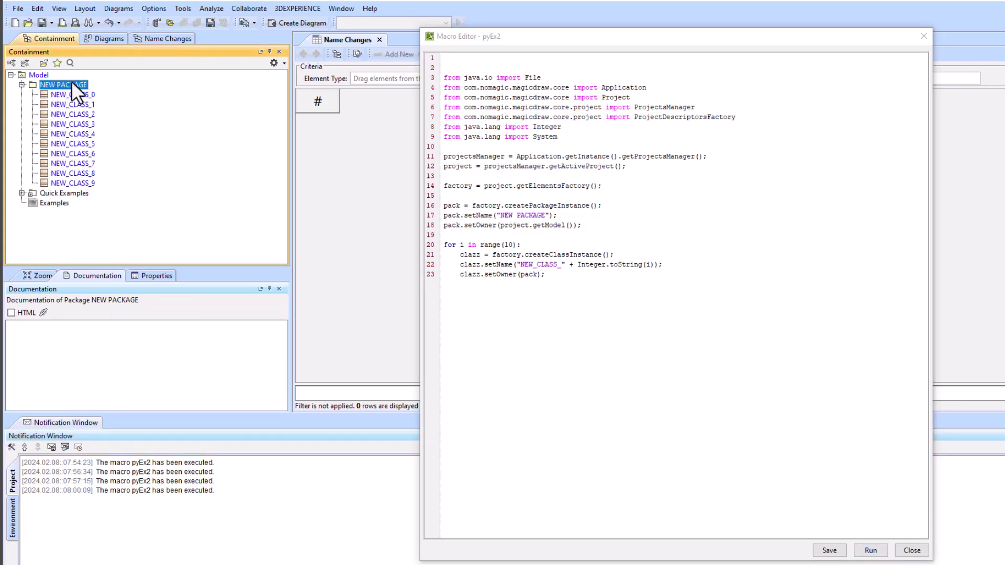
{"action": "left_click", "coordinate": [61, 92]}
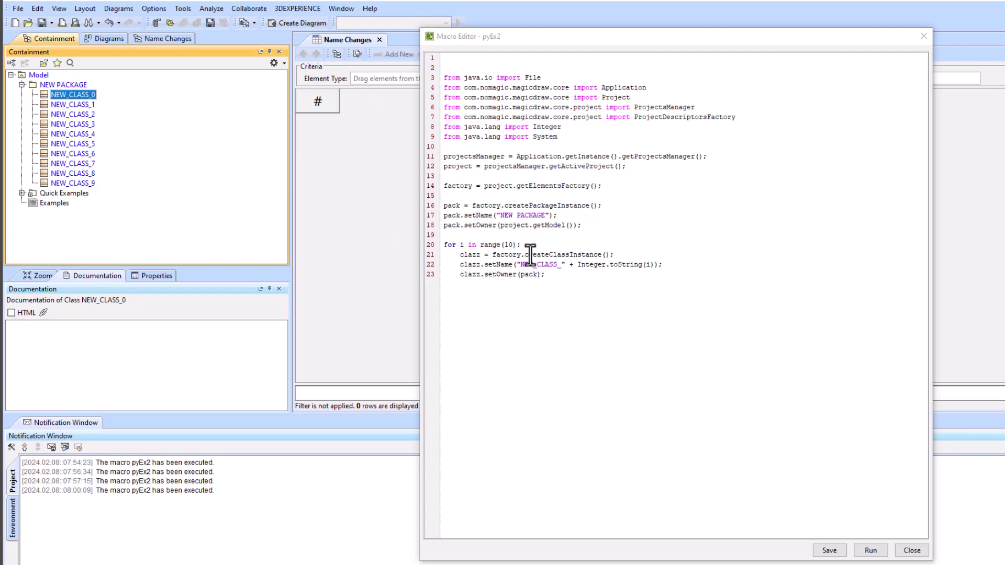
{"action": "left_click_drag", "start_coordinate": [529, 255], "coordinate": [599, 255]}
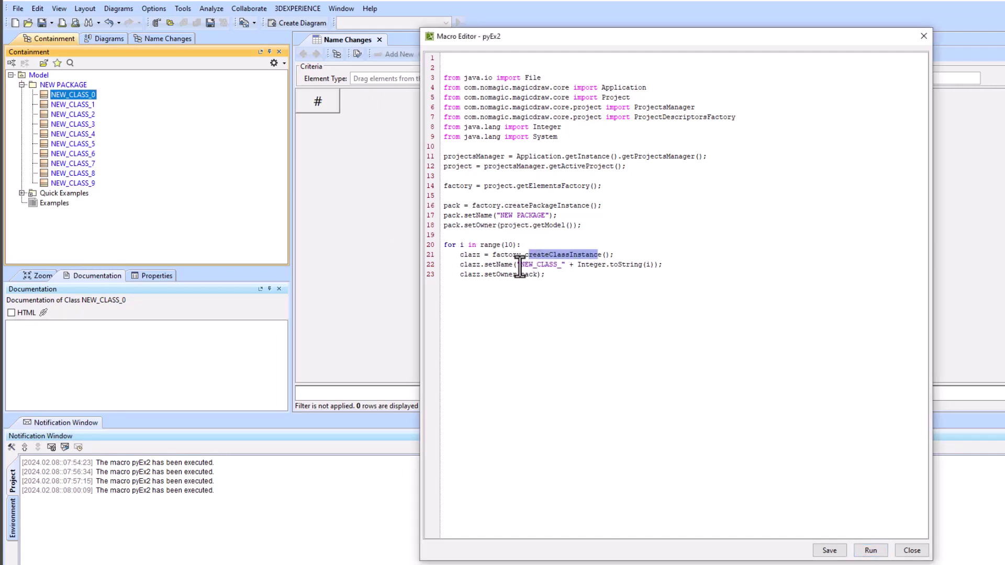
{"action": "left_click_drag", "start_coordinate": [521, 264], "coordinate": [558, 265]}
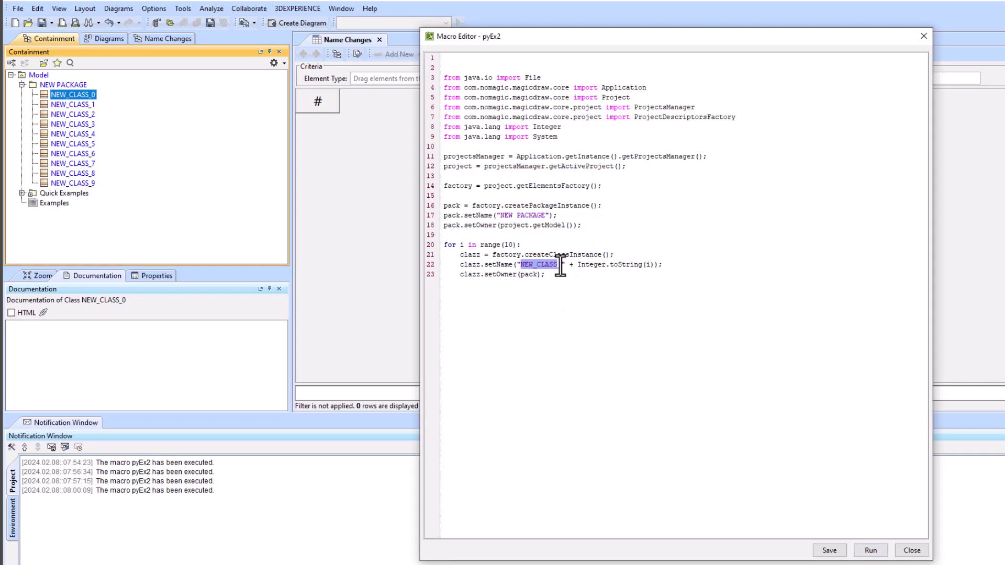
{"action": "left_click_drag", "start_coordinate": [481, 275], "coordinate": [552, 281]}
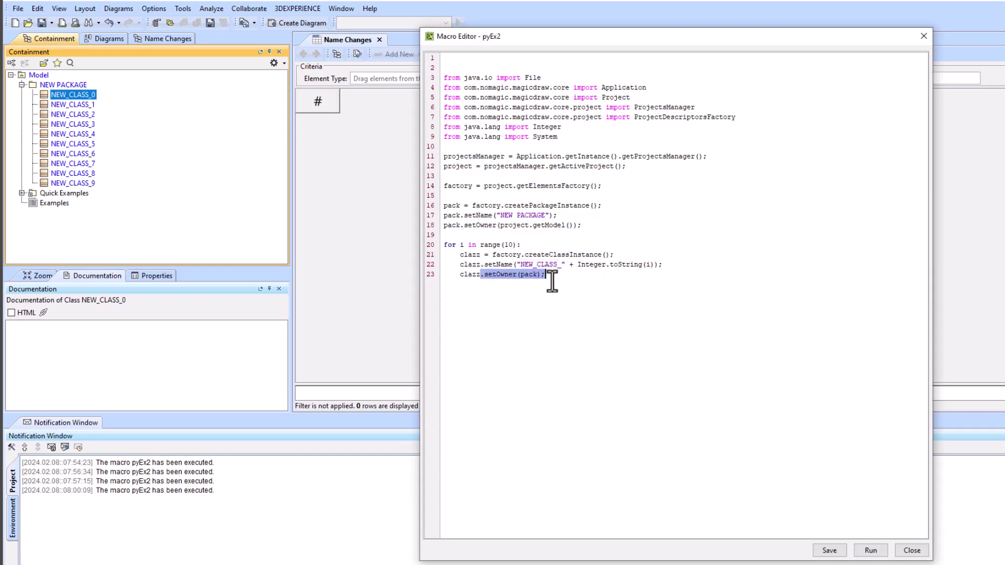
{"action": "left_click", "coordinate": [552, 281]}
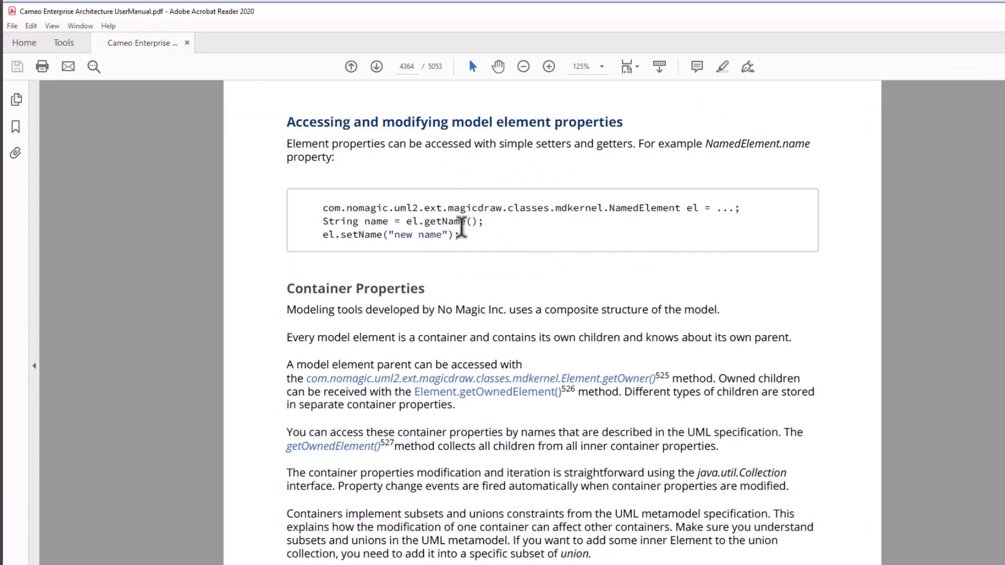
- Read the manual's section on modifying model element properties and its sample code, then minimize Acrobat Reader
{"action": "left_click_drag", "start_coordinate": [404, 121], "coordinate": [612, 121]}
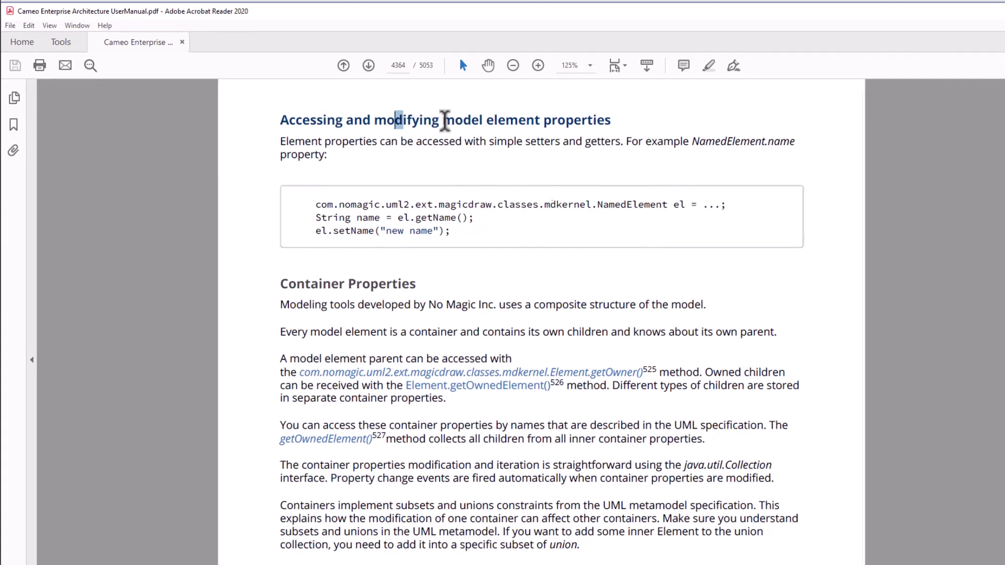
{"action": "left_click_drag", "start_coordinate": [471, 219], "coordinate": [319, 204]}
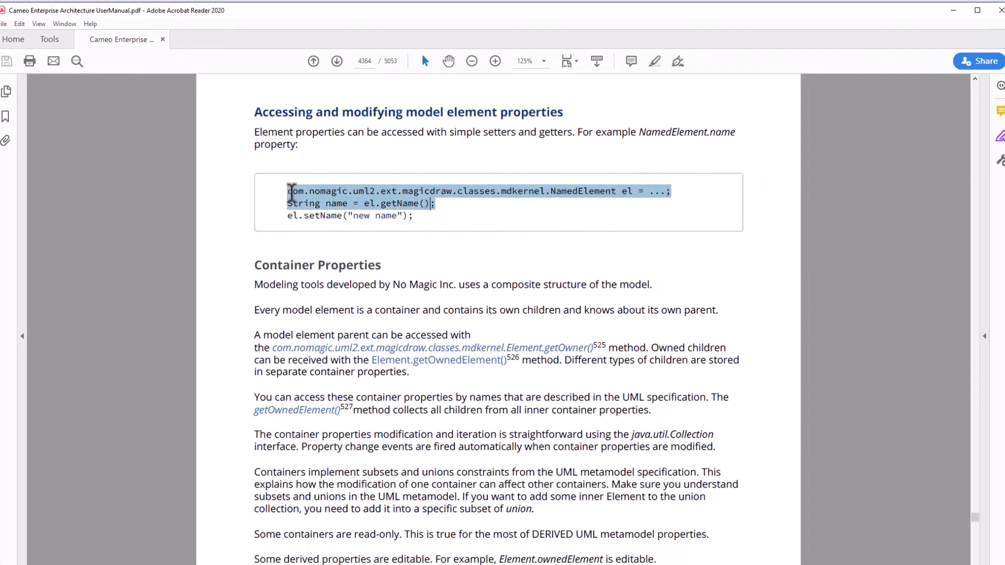
{"action": "left_click", "coordinate": [385, 216]}
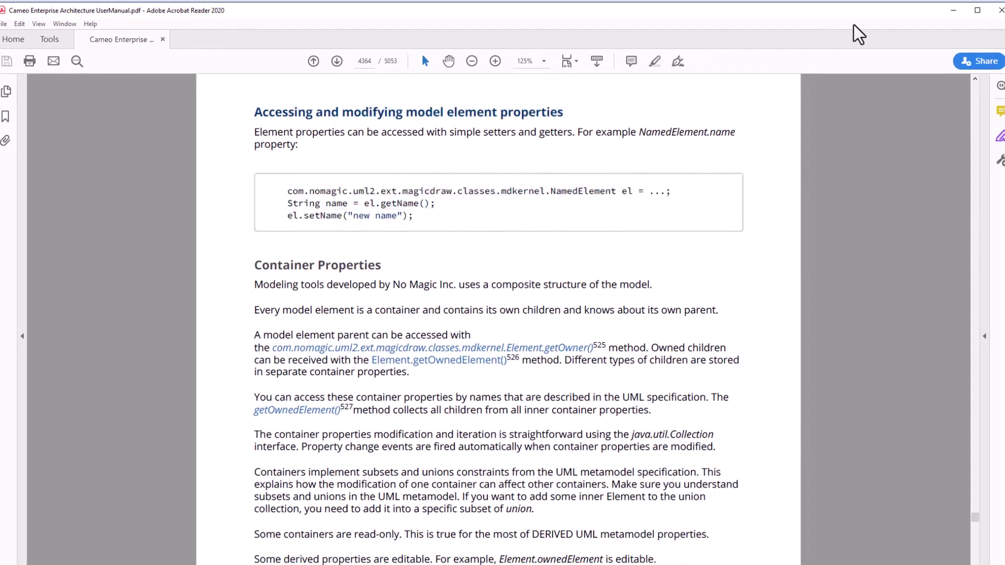
{"action": "left_click", "coordinate": [952, 10]}
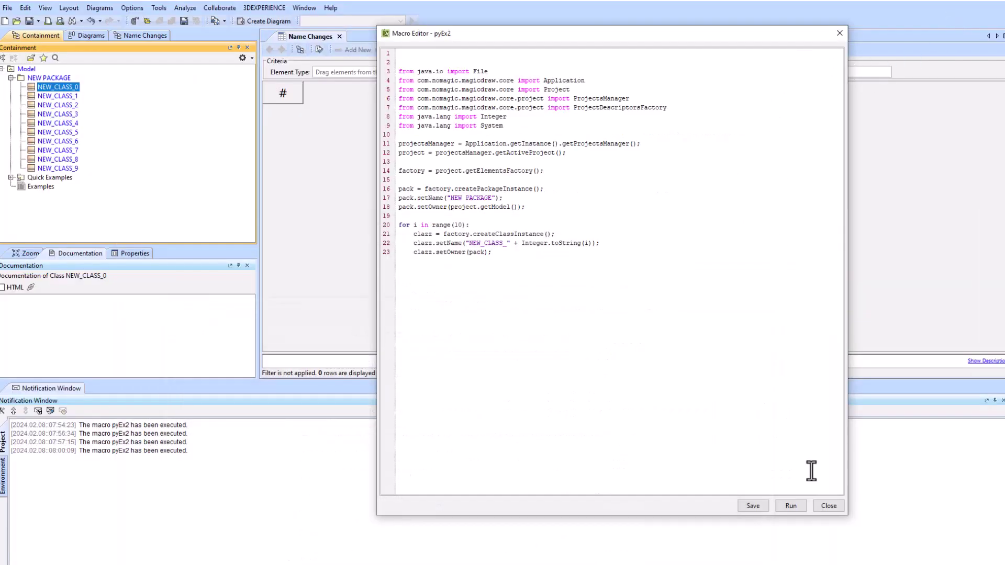
- Close the pyEx2 macro editor and glance through the Help menu without choosing anything
{"action": "left_click", "coordinate": [829, 506]}
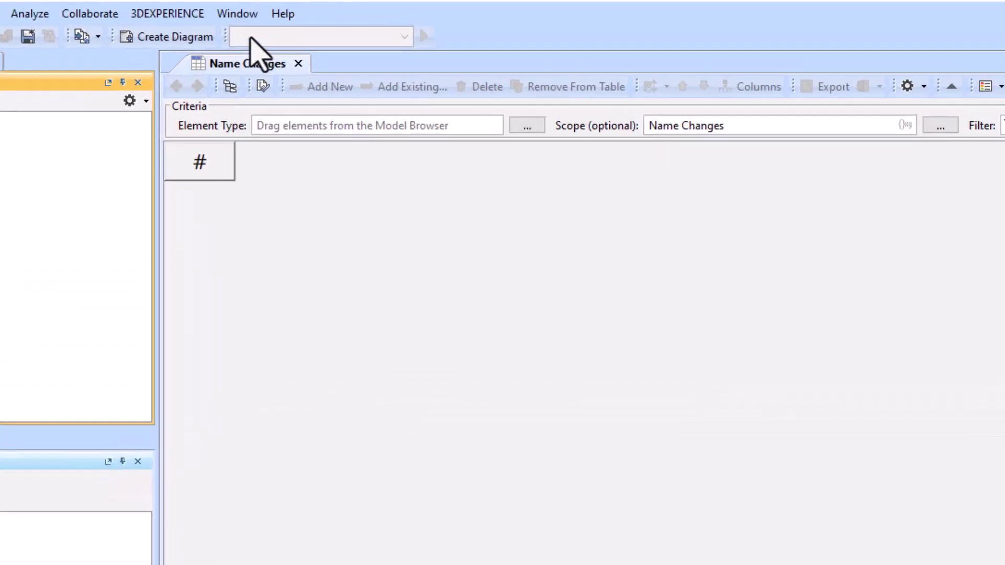
{"action": "left_click", "coordinate": [304, 7]}
{"action": "mouse_move", "coordinate": [331, 8]}
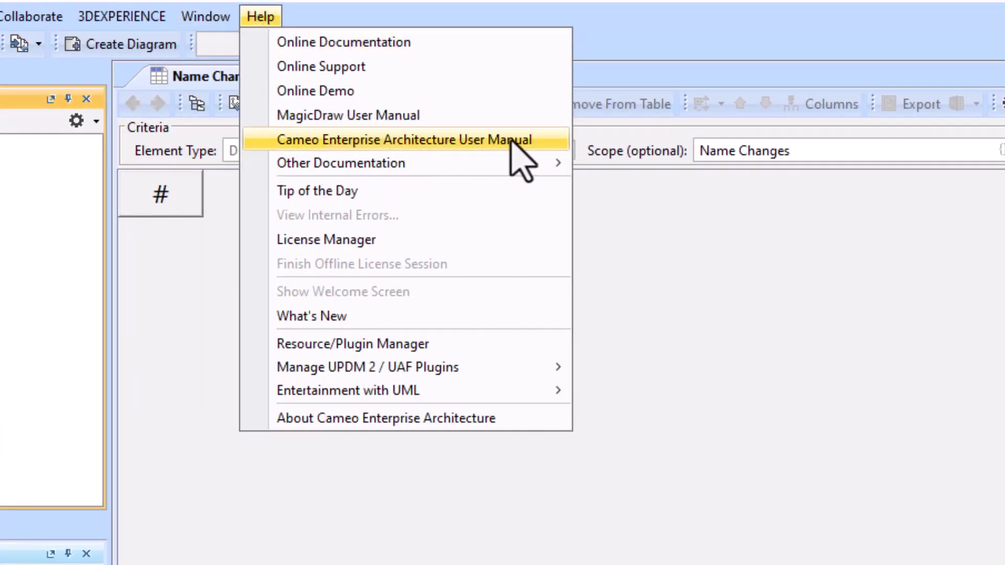
{"action": "left_click", "coordinate": [696, 199]}
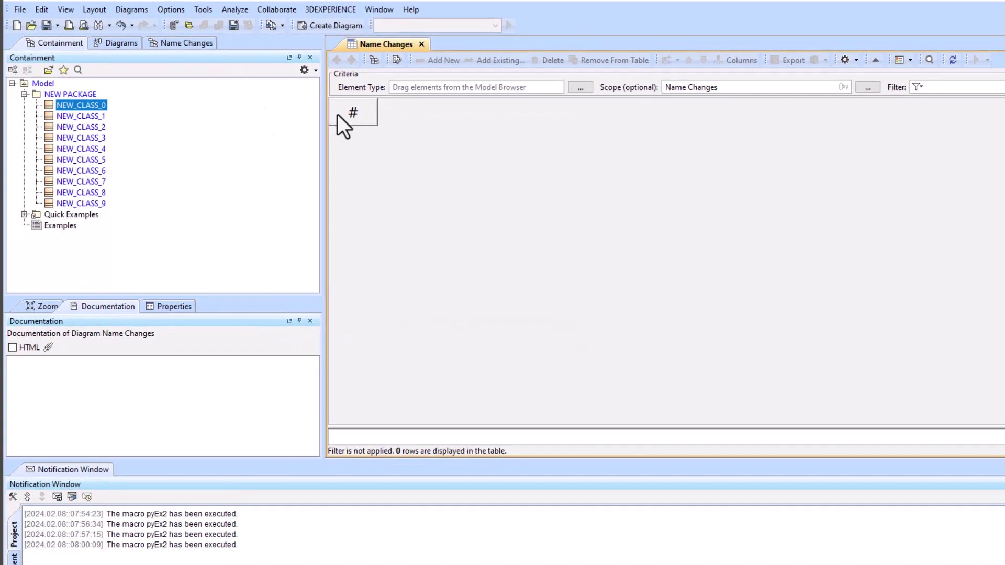
- Show the Name Changes tree and select the Animals, Cartoon Names and Singers packages and the Name Changes table
{"action": "left_click", "coordinate": [173, 44]}
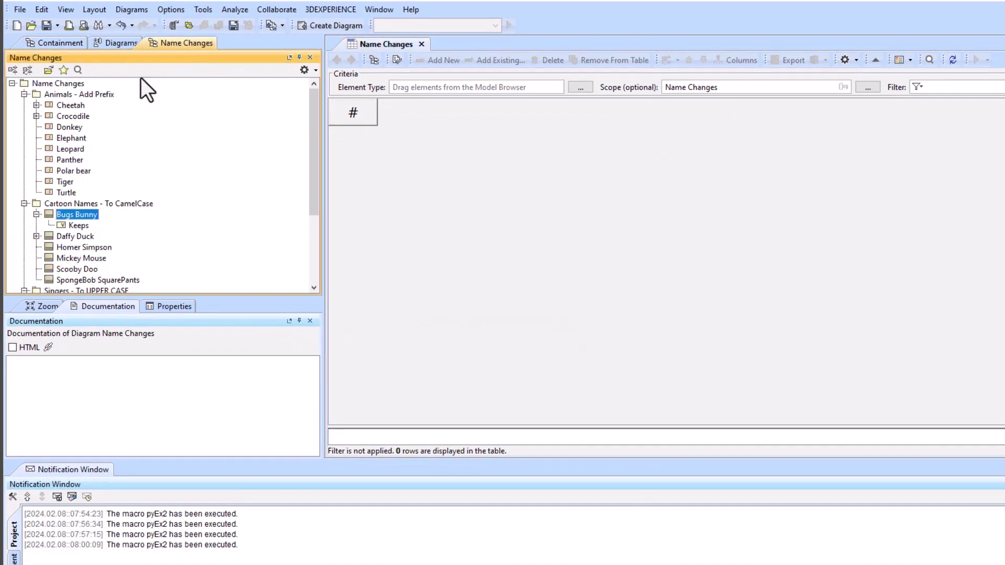
{"action": "left_click", "coordinate": [76, 96]}
{"action": "left_click", "coordinate": [105, 203]}
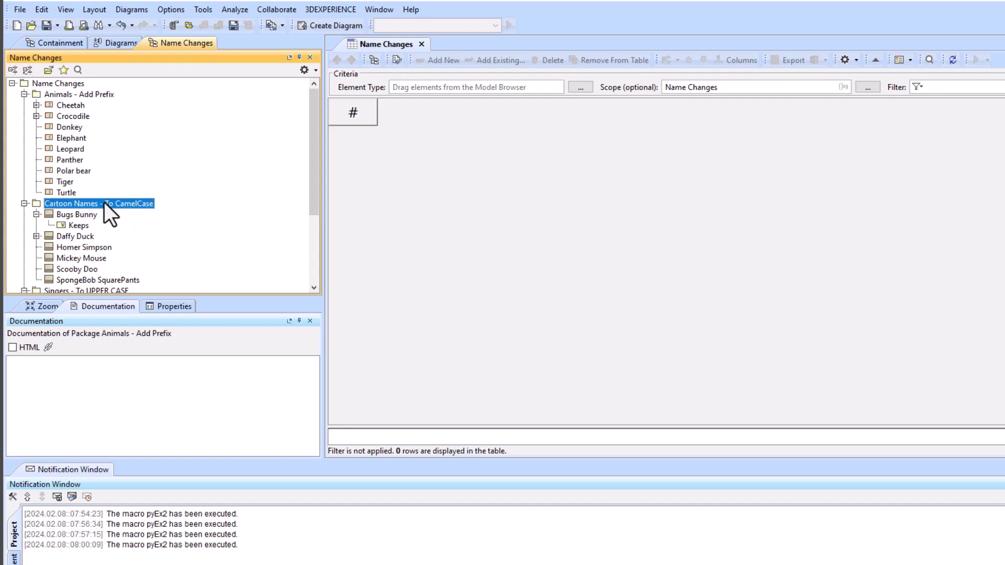
{"action": "scroll", "coordinate": [68, 235], "scroll_direction": "down", "scroll_amount": 1}
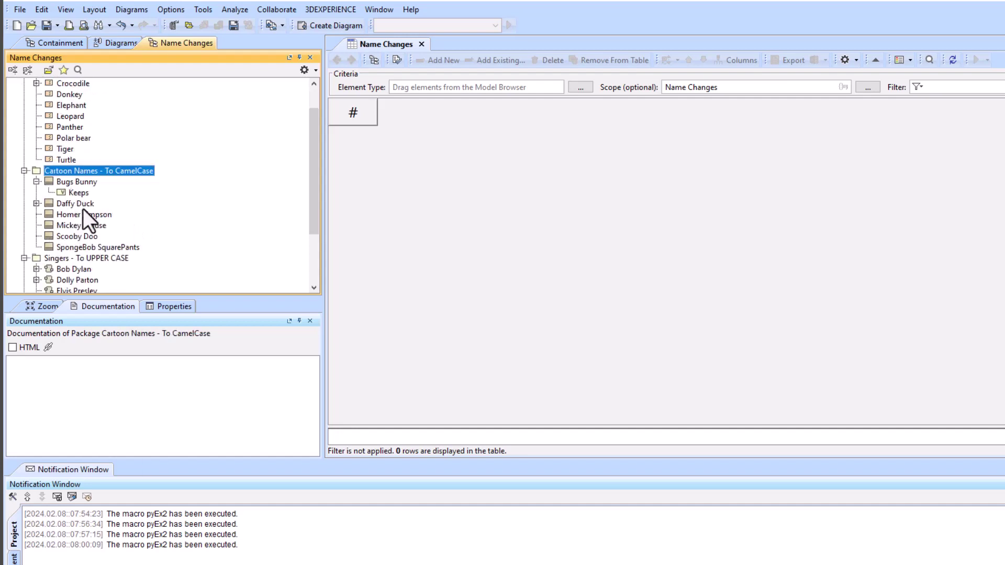
{"action": "left_click", "coordinate": [77, 257]}
{"action": "scroll", "coordinate": [105, 263], "scroll_direction": "down", "scroll_amount": 2}
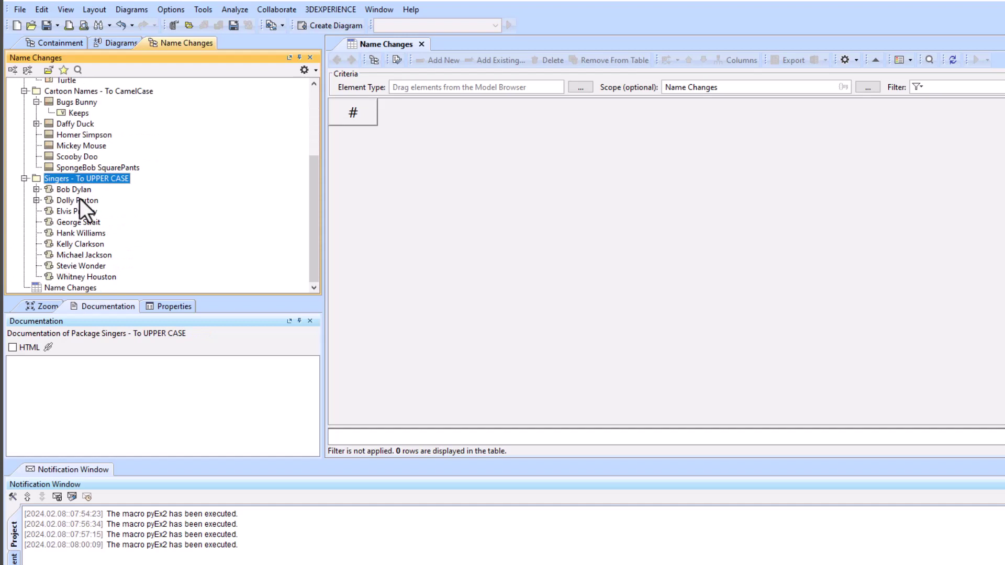
{"action": "scroll", "coordinate": [80, 199], "scroll_direction": "up", "scroll_amount": 4}
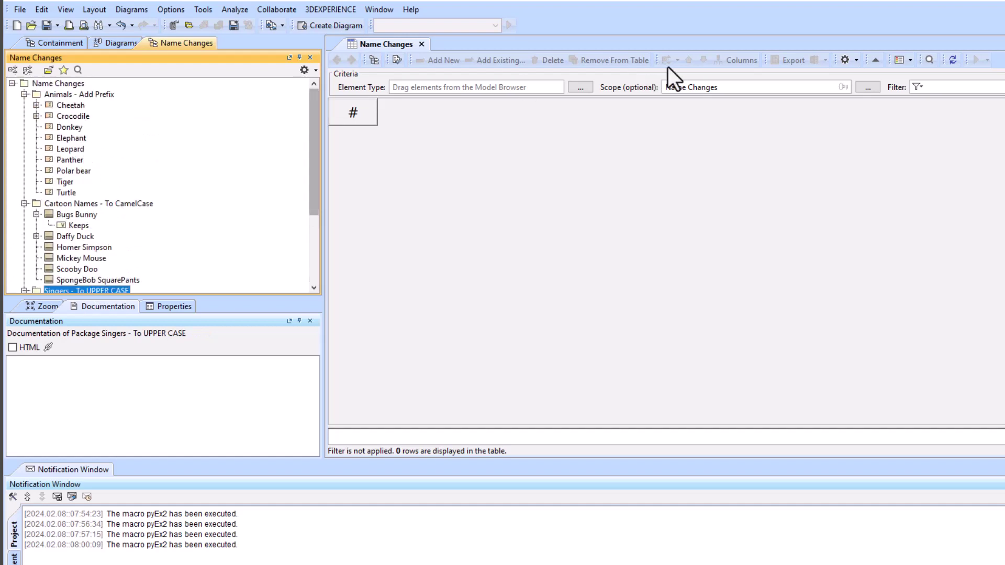
{"action": "left_click", "coordinate": [46, 83]}
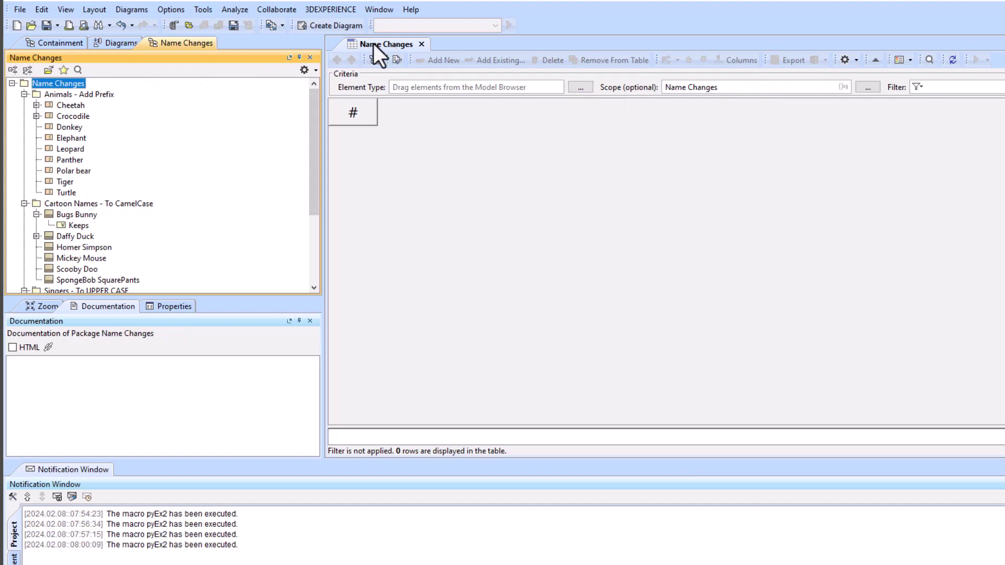
{"action": "scroll", "coordinate": [79, 209], "scroll_direction": "down", "scroll_amount": 3}
{"action": "left_click", "coordinate": [59, 288]}
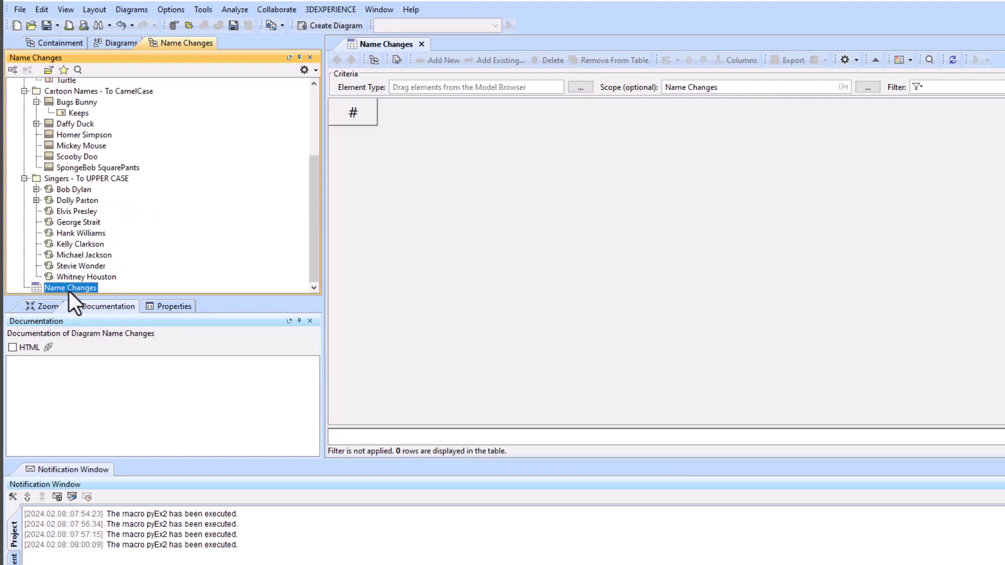
{"action": "scroll", "coordinate": [70, 177], "scroll_direction": "up", "scroll_amount": 3}
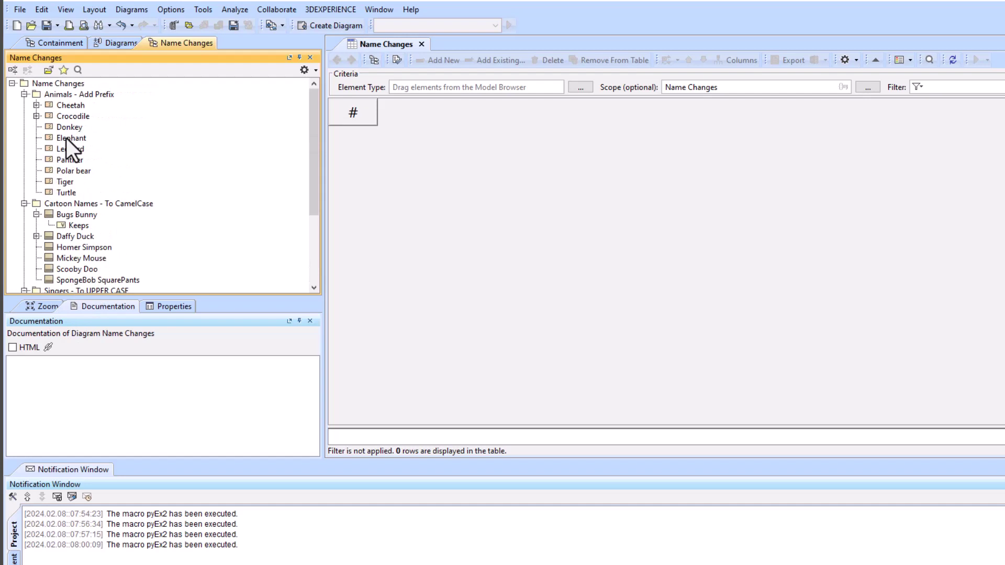
- Set the table's element type to Signal by dropping Elephant on it, then copy all nine animal rows
{"action": "left_click_drag", "start_coordinate": [71, 137], "coordinate": [425, 90]}
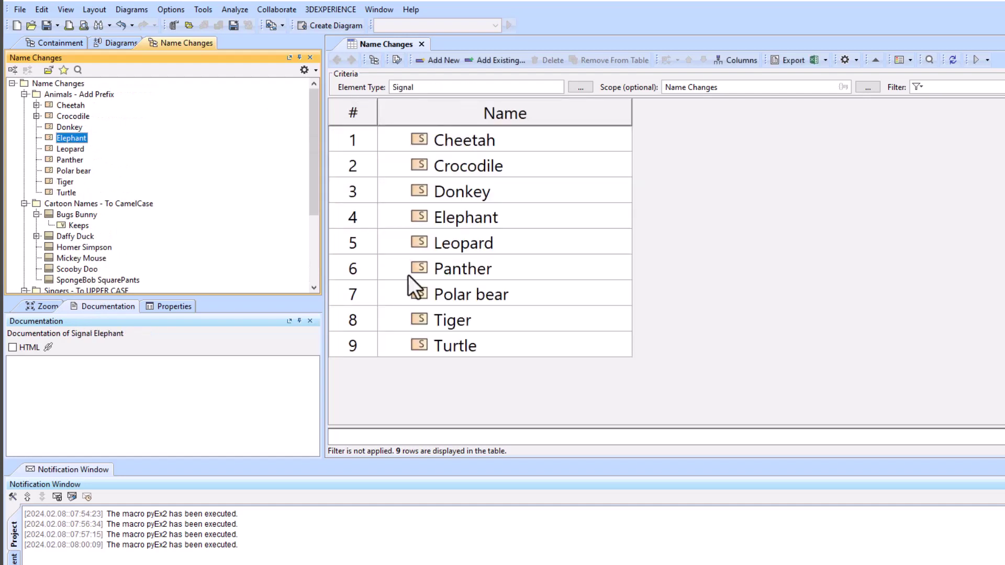
{"action": "scroll", "coordinate": [66, 227], "scroll_direction": "down", "scroll_amount": 4}
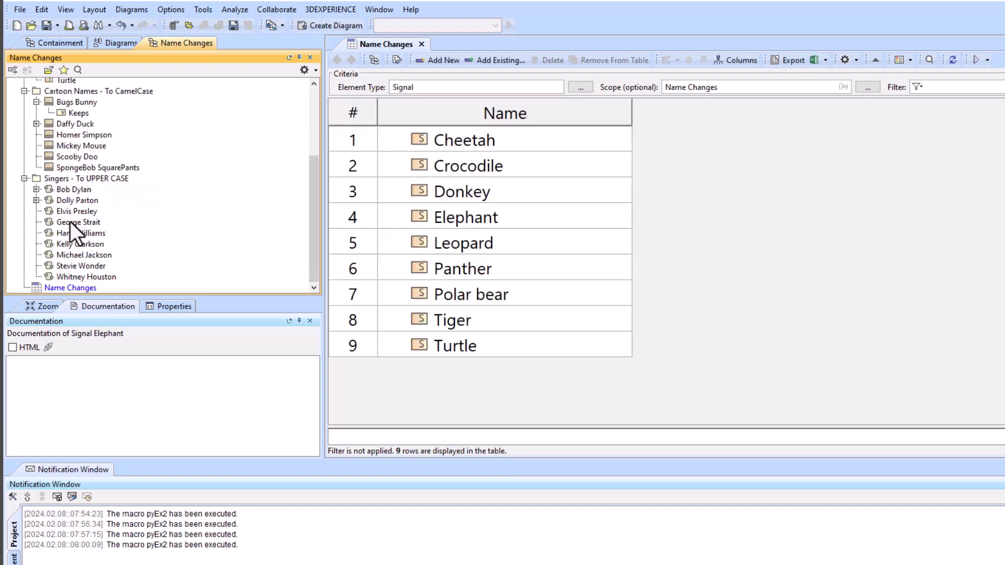
{"action": "scroll", "coordinate": [71, 157], "scroll_direction": "up", "scroll_amount": 4}
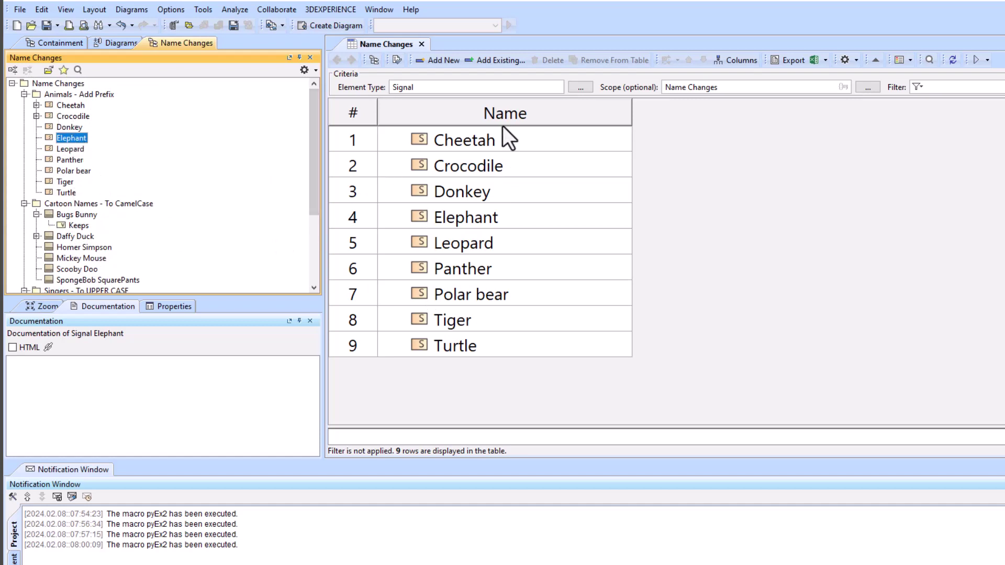
{"action": "left_click_drag", "start_coordinate": [503, 133], "coordinate": [503, 168]}
{"action": "left_click_drag", "start_coordinate": [504, 246], "coordinate": [503, 361]}
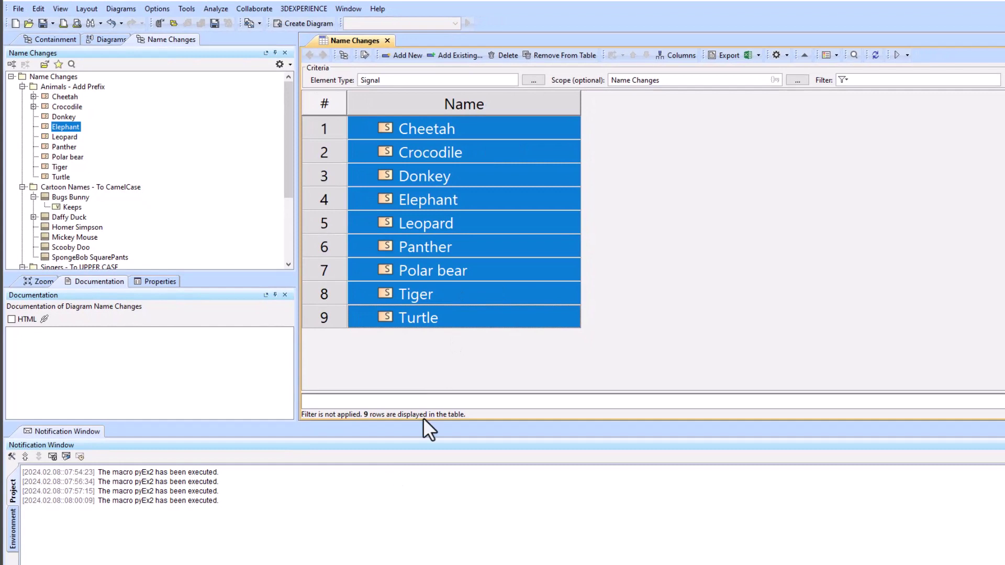
{"action": "key", "text": "alt+Tab"}
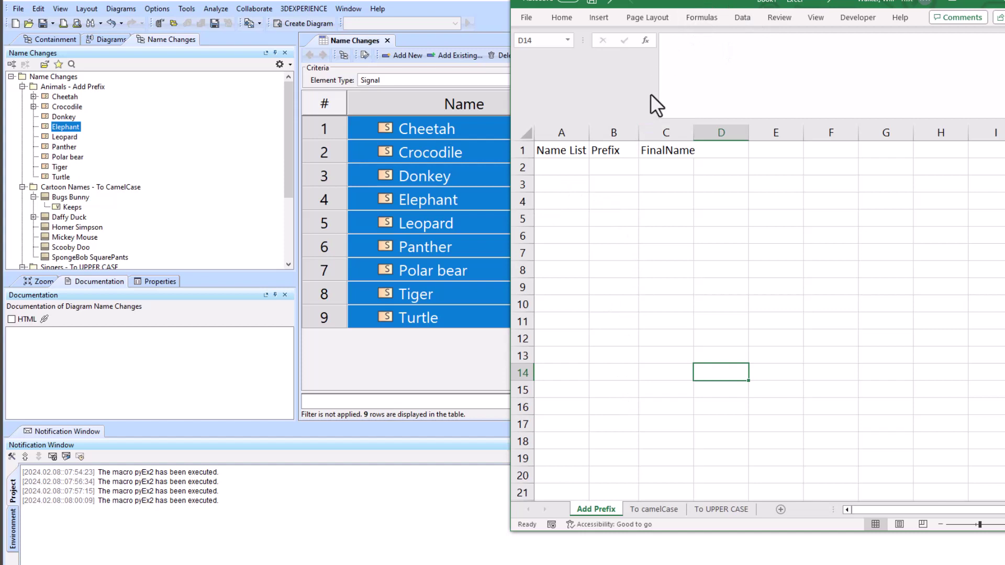
- Paste the nine animal names into A2:A10 and fill Animal_ into B2:B10
{"action": "left_click", "coordinate": [574, 167]}
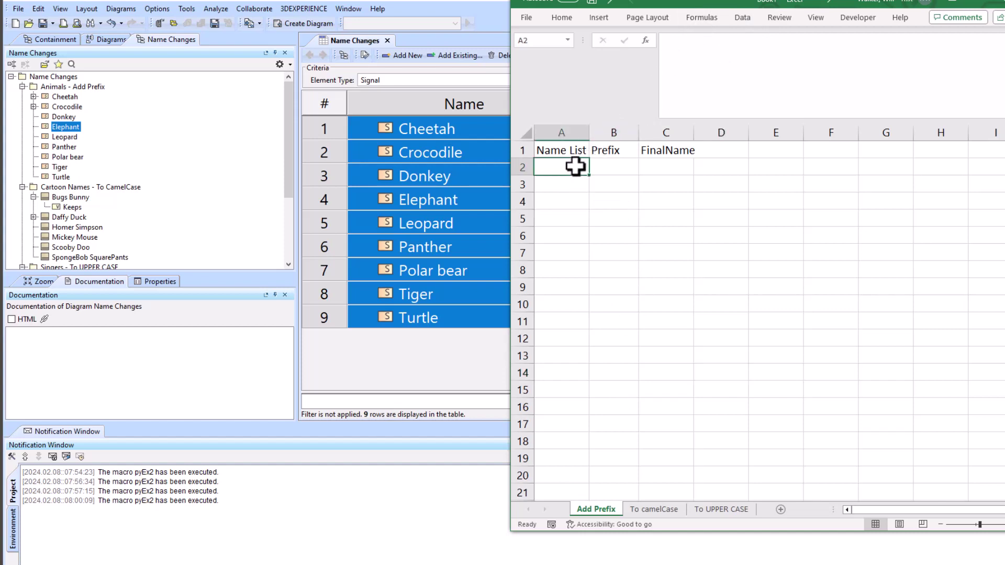
{"action": "type", "text": "Cheetah Crocodile Donkey Elephant Leopard Panther Polar bear Tiger Turtle"}
{"action": "left_click", "coordinate": [602, 166]}
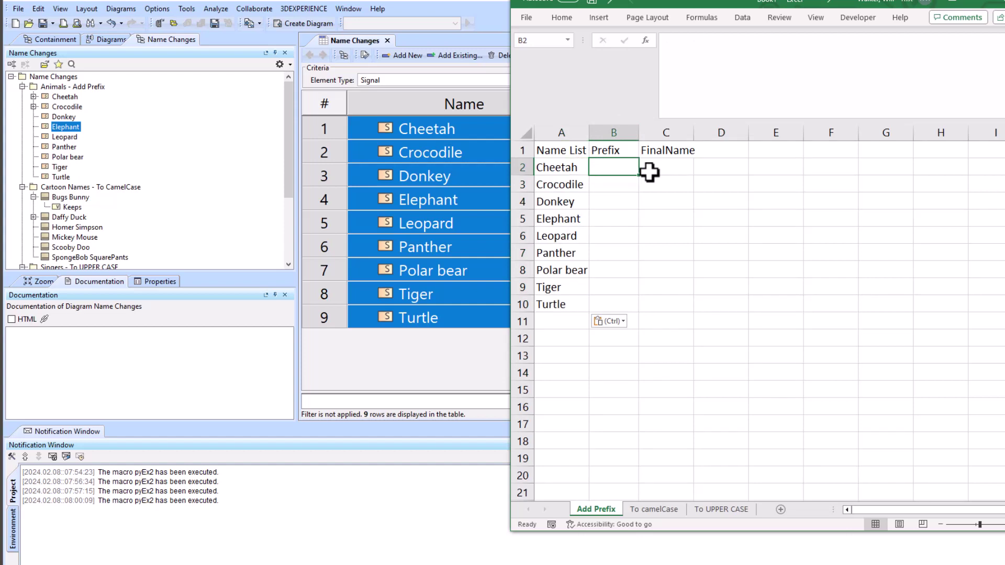
{"action": "type", "text": "Animal_"}
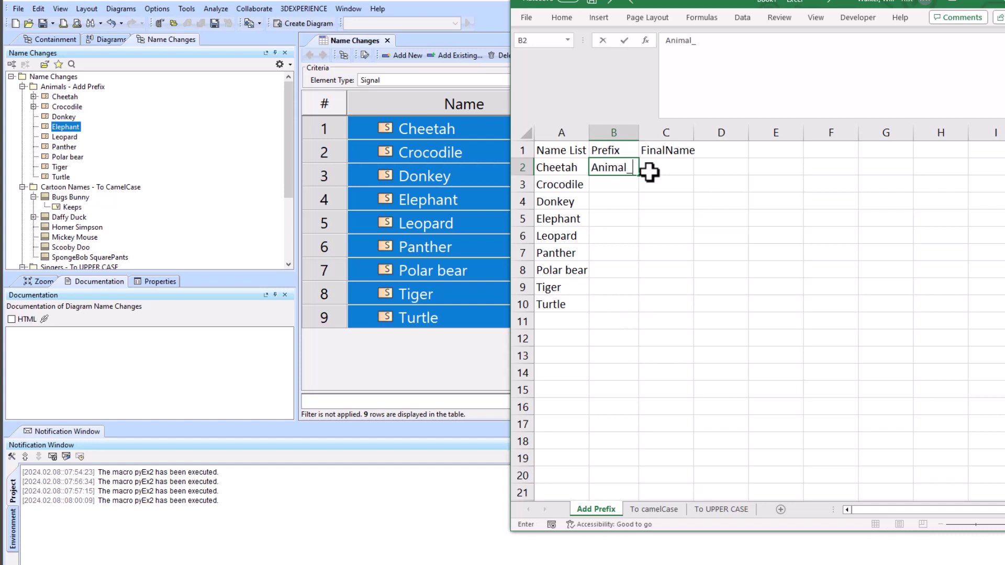
{"action": "left_click", "coordinate": [649, 172]}
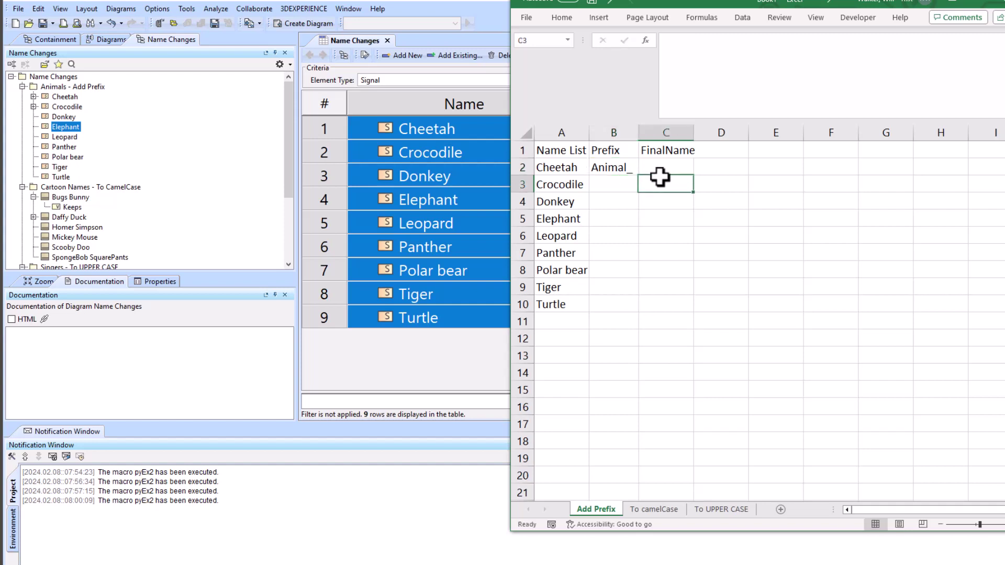
{"action": "left_click", "coordinate": [631, 169]}
{"action": "double_click", "coordinate": [638, 175]}
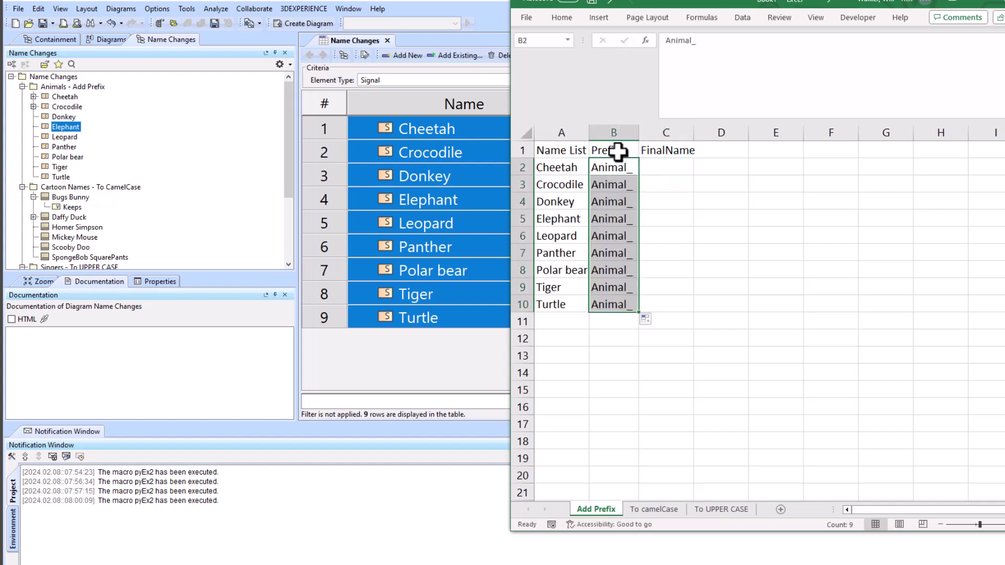
{"action": "left_click", "coordinate": [666, 169]}
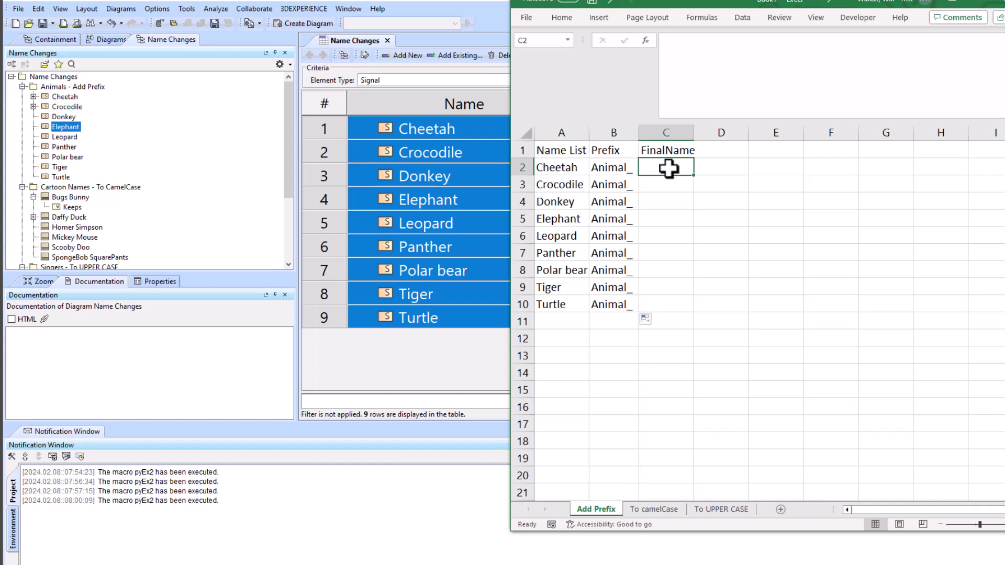
- Enter =CONCAT(B2,A2) in C2 and fill it down to C10
{"action": "type", "text": "=Con"}
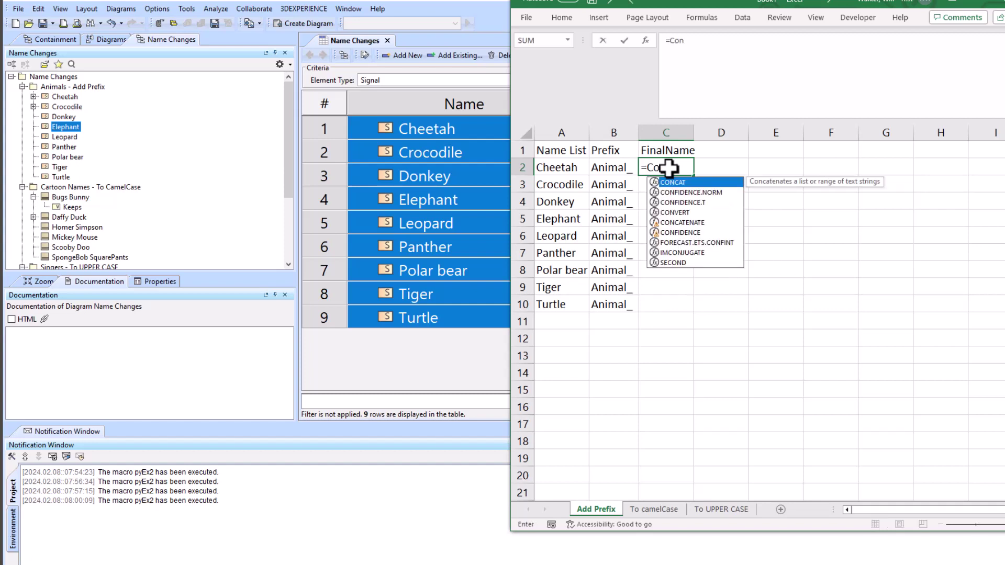
{"action": "double_click", "coordinate": [680, 182]}
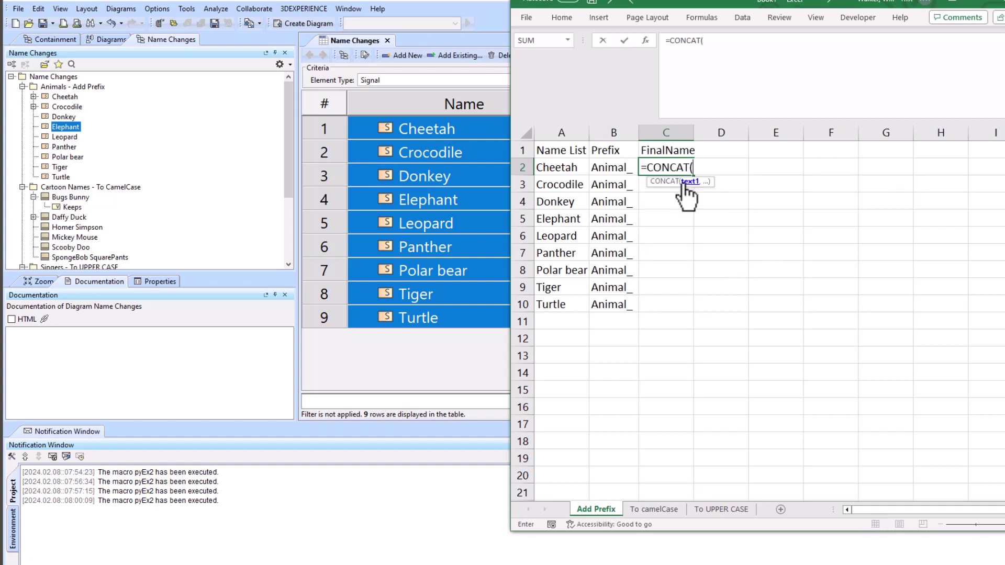
{"action": "left_click", "coordinate": [602, 167]}
{"action": "type", "text": ","}
{"action": "left_click", "coordinate": [577, 168]}
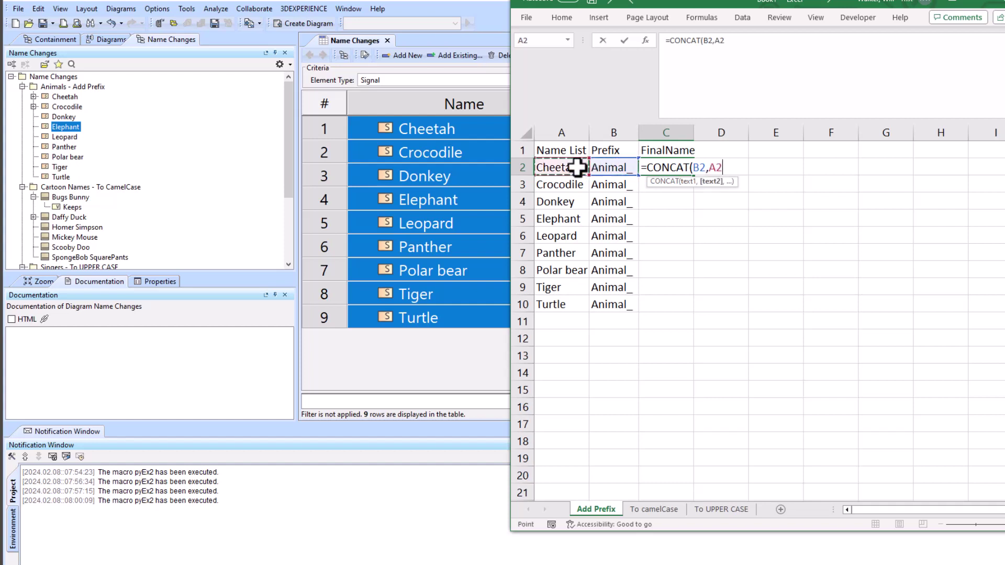
{"action": "key", "text": "Return"}
{"action": "left_click", "coordinate": [668, 163]}
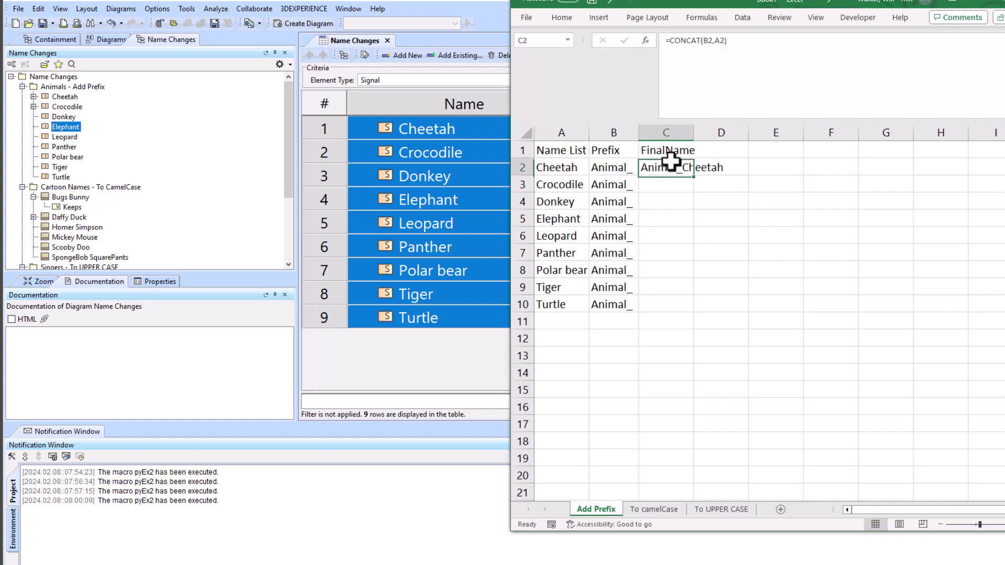
{"action": "double_click", "coordinate": [695, 176]}
- Autofit column C and copy the nine FinalName results in C2:C10
{"action": "left_click", "coordinate": [773, 235]}
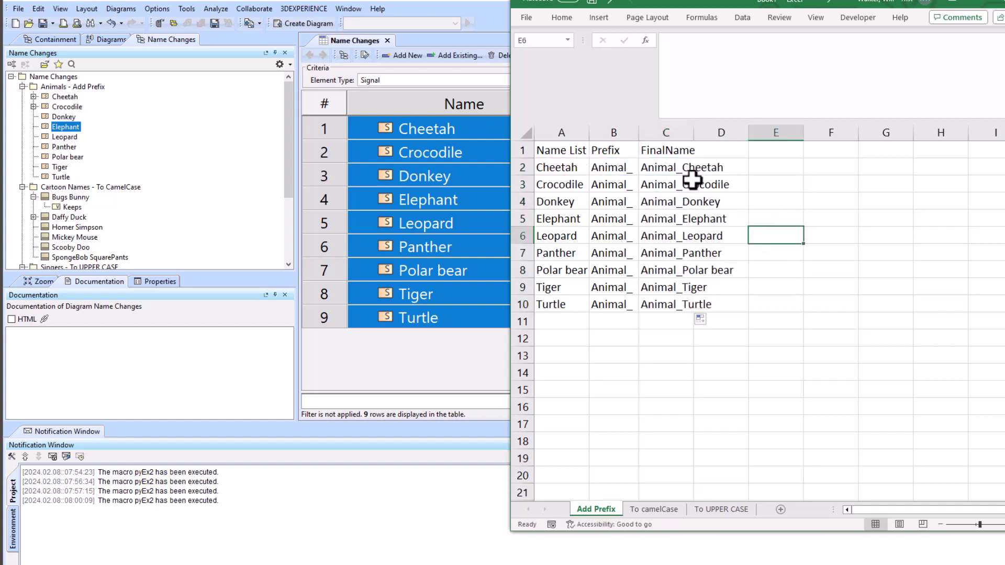
{"action": "double_click", "coordinate": [693, 132]}
{"action": "left_click_drag", "start_coordinate": [681, 167], "coordinate": [685, 300]}
{"action": "key", "text": "ctrl+c"}
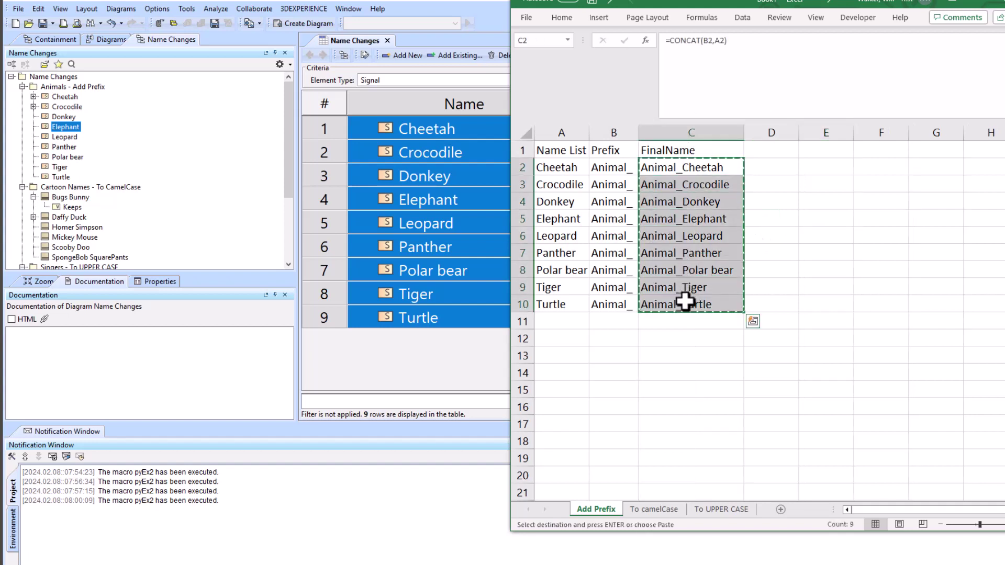
{"action": "left_click", "coordinate": [463, 301]}
- Paste the Animal_ names over the nine signals, then expand Animal_Cheetah and Animal_Crocodile to verify
{"action": "left_click", "coordinate": [460, 127]}
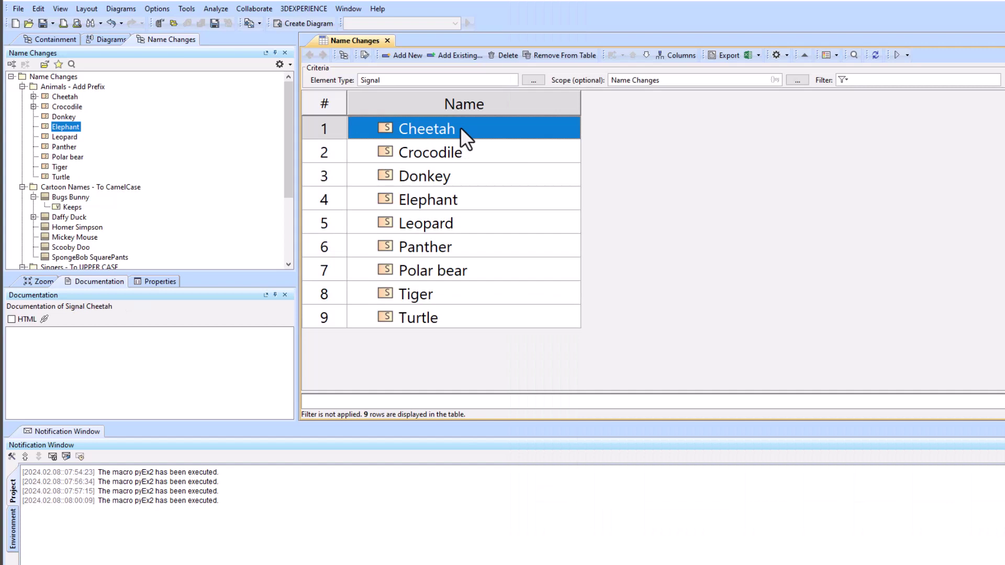
{"action": "key", "text": "ctrl+v"}
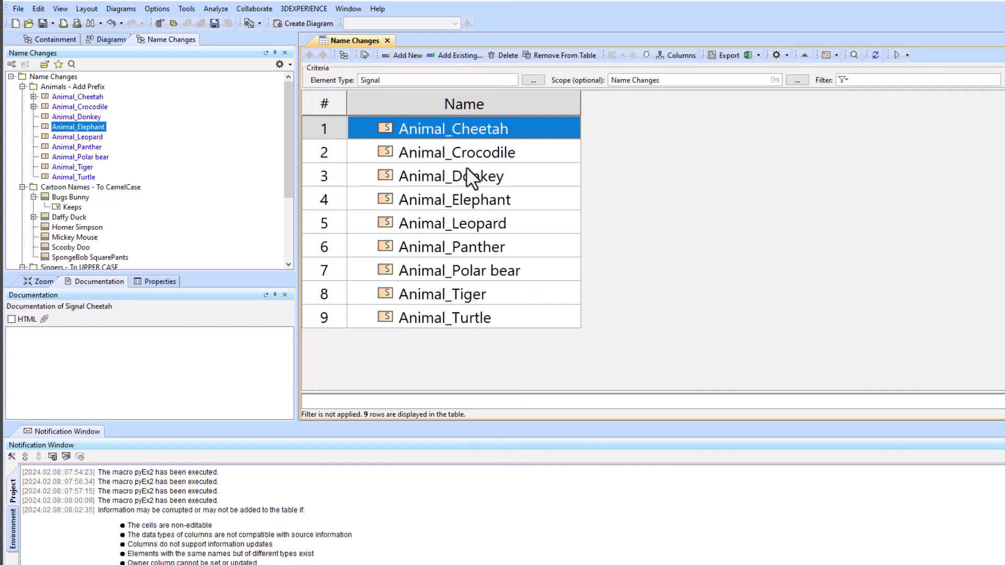
{"action": "left_click", "coordinate": [33, 96]}
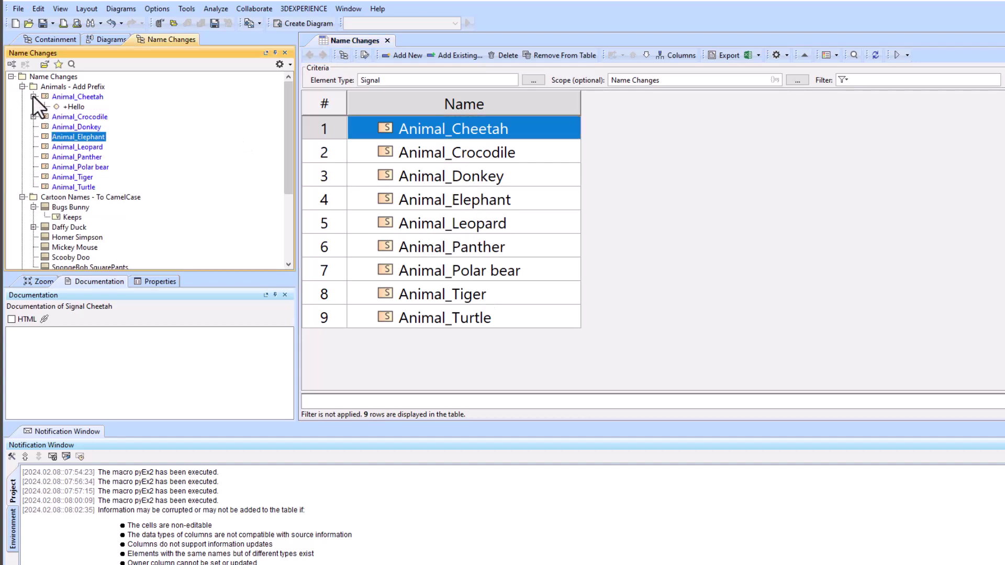
{"action": "left_click", "coordinate": [33, 117]}
{"action": "left_click", "coordinate": [69, 126]}
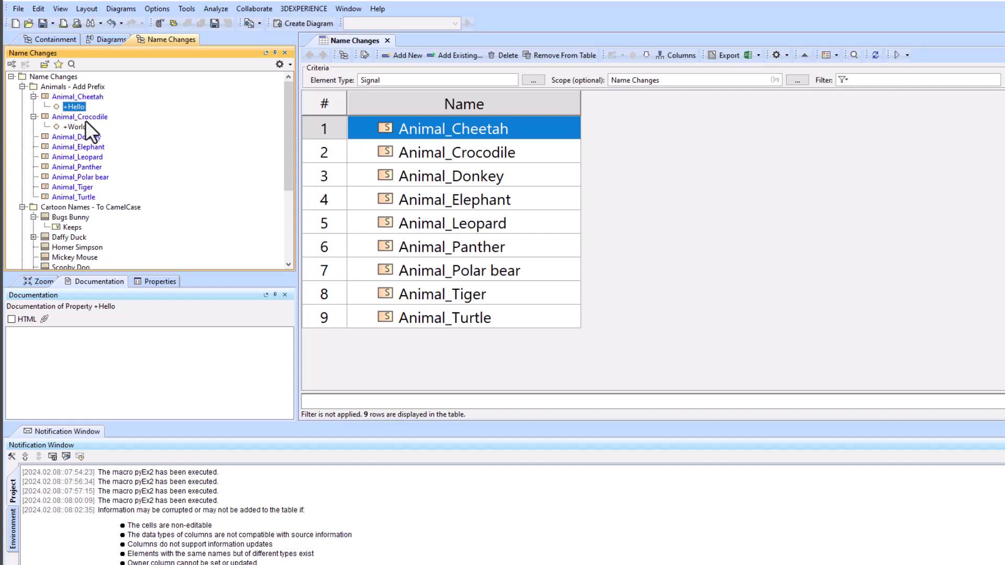
{"action": "left_click", "coordinate": [33, 96]}
{"action": "left_click", "coordinate": [34, 107]}
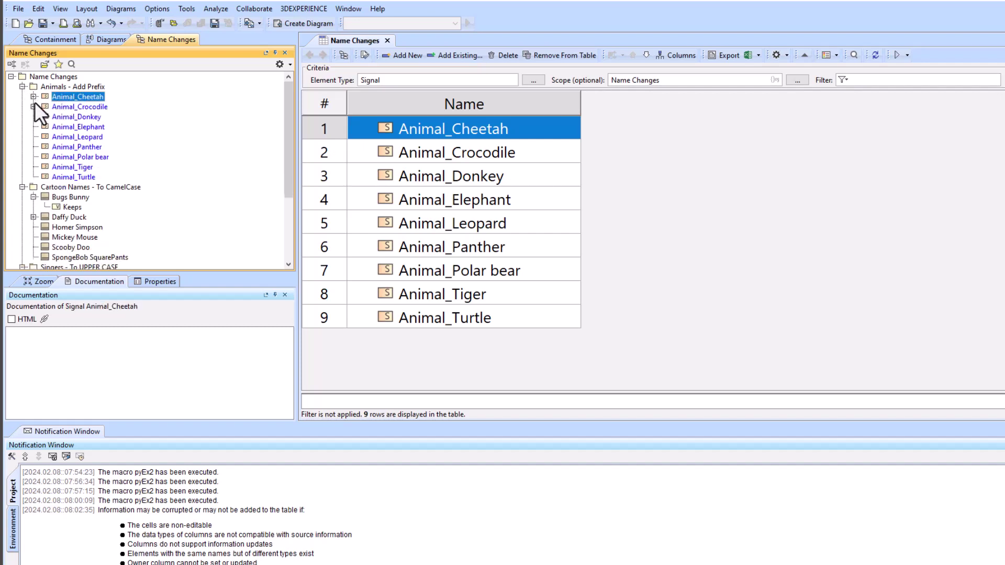
{"action": "left_click", "coordinate": [21, 86]}
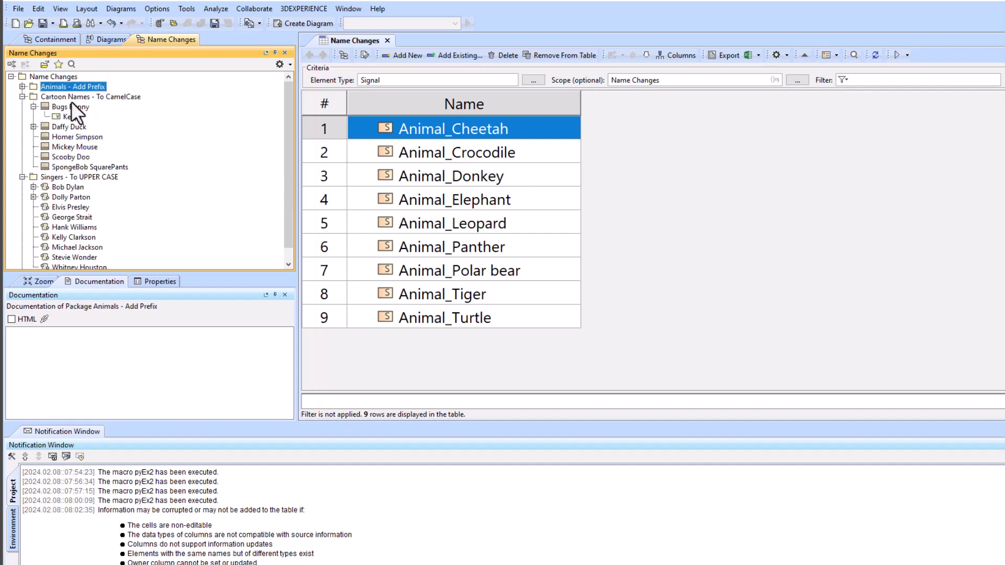
- Switch the table's element type to Block by dropping Bugs Bunny on it, and select all six cartoon rows
{"action": "left_click_drag", "start_coordinate": [70, 106], "coordinate": [393, 82]}
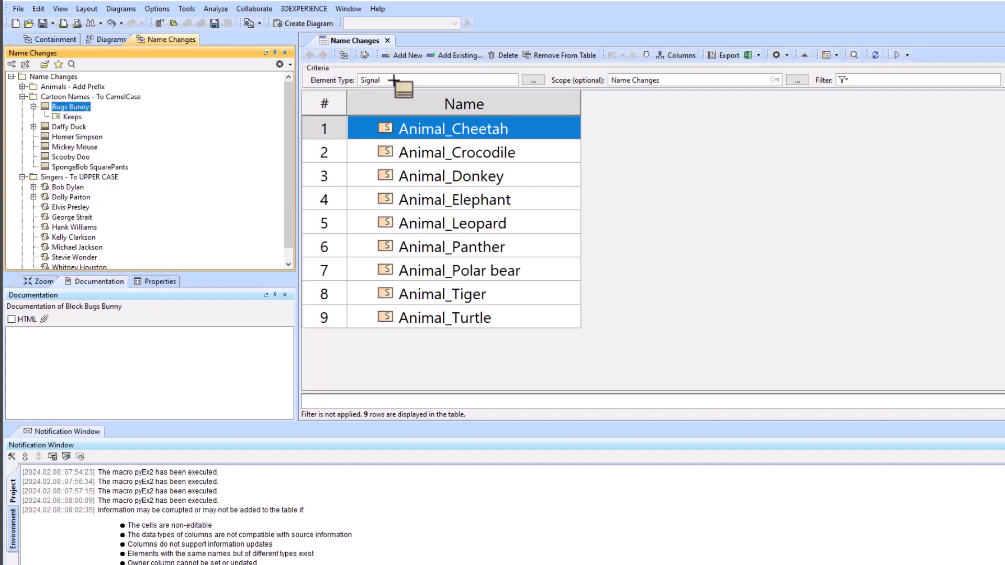
{"action": "left_click_drag", "start_coordinate": [393, 80], "coordinate": [393, 81]}
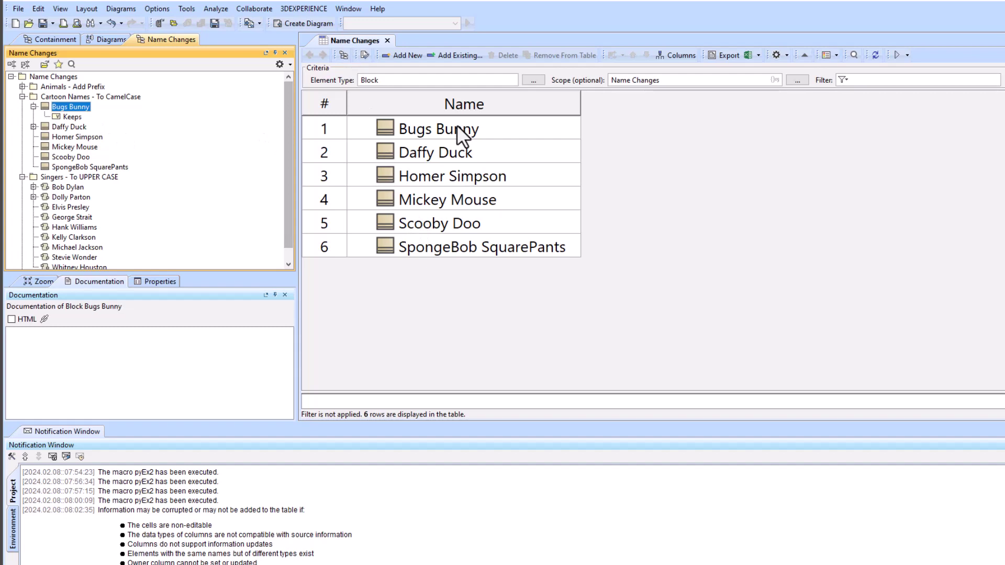
{"action": "left_click_drag", "start_coordinate": [453, 130], "coordinate": [457, 247]}
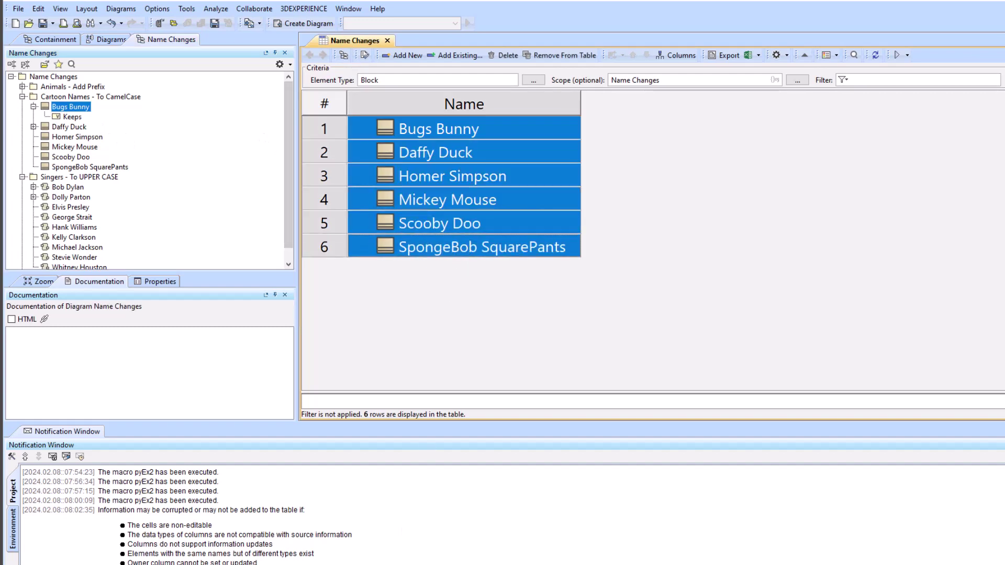
- Bring Excel forward on the To camelCase sheet with cell A2 selected
{"action": "left_click", "coordinate": [556, 549]}
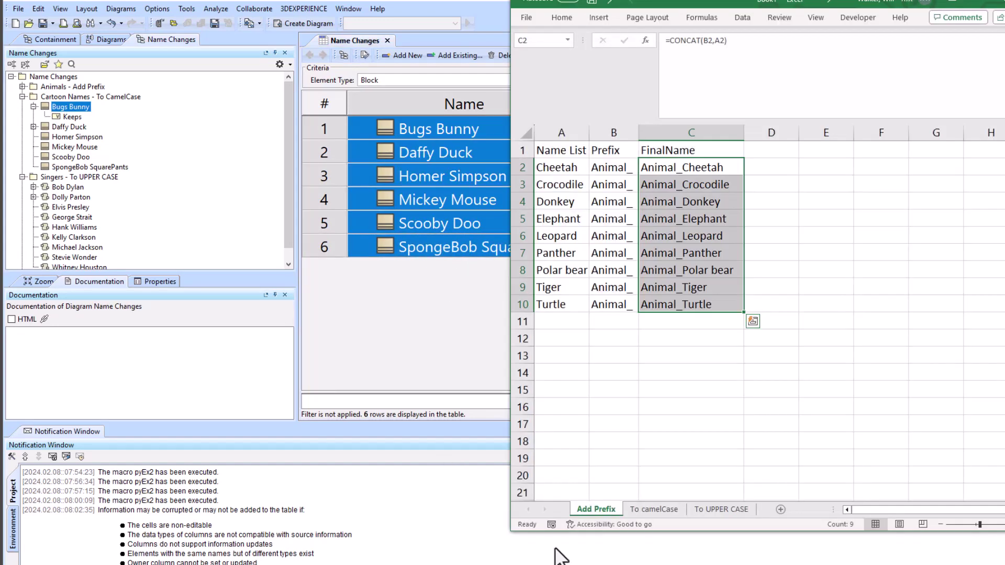
{"action": "left_click", "coordinate": [654, 510]}
{"action": "left_click", "coordinate": [572, 171]}
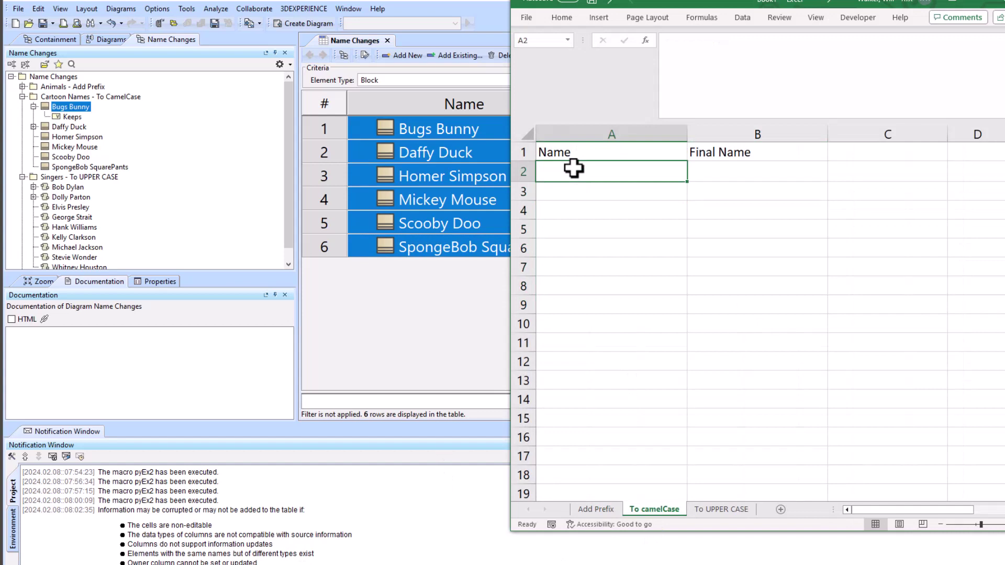
- Paste the six cartoon names into A2 and fill B2:B7 with the camelCase formula, giving bugsBunny, daffyDuck and so on
{"action": "key", "text": "ctrl+v"}
{"action": "key", "text": "Escape"}
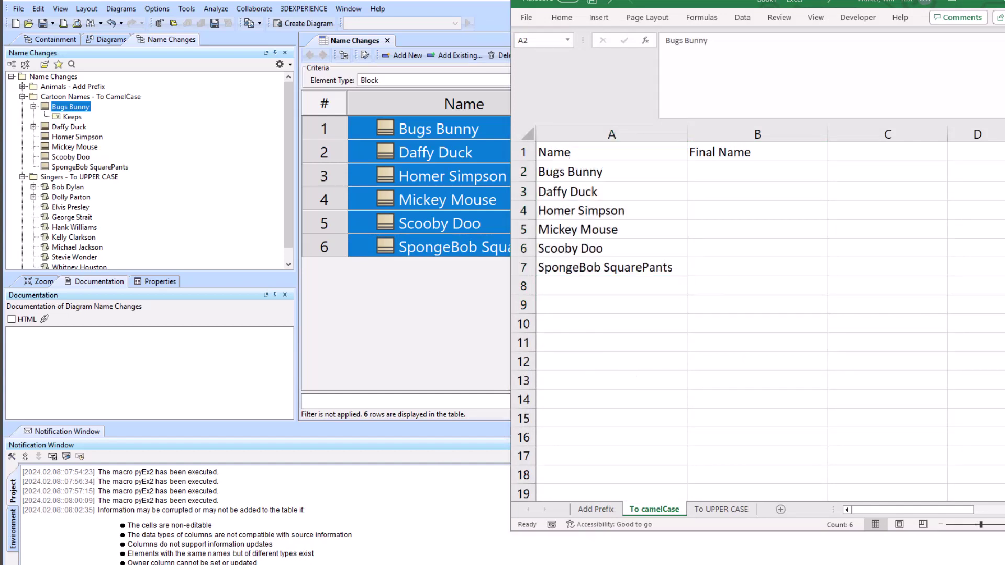
{"action": "left_click", "coordinate": [729, 171]}
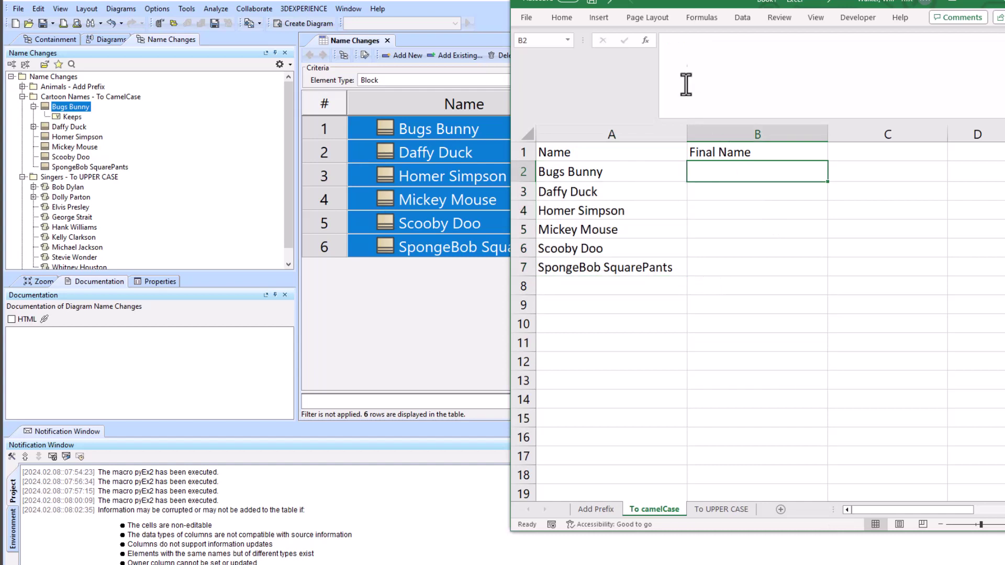
{"action": "left_click", "coordinate": [675, 52]}
{"action": "key", "text": "ctrl+v"}
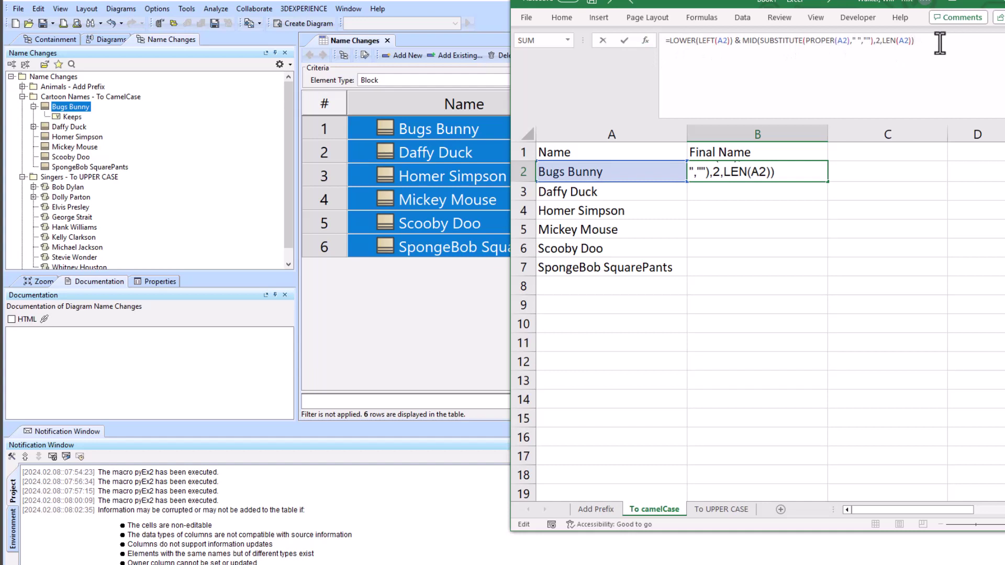
{"action": "key", "text": "Return"}
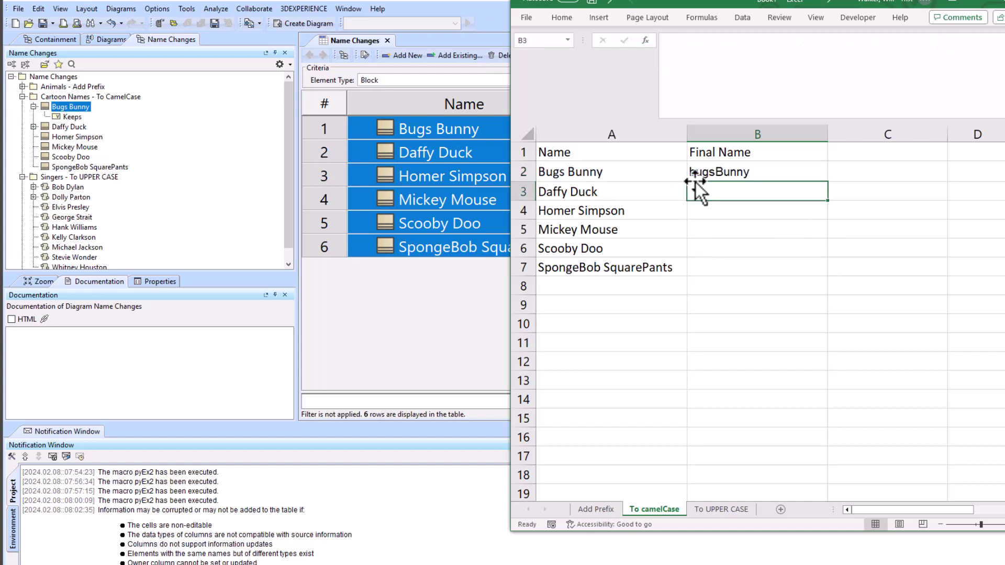
{"action": "left_click", "coordinate": [746, 172]}
{"action": "double_click", "coordinate": [829, 182]}
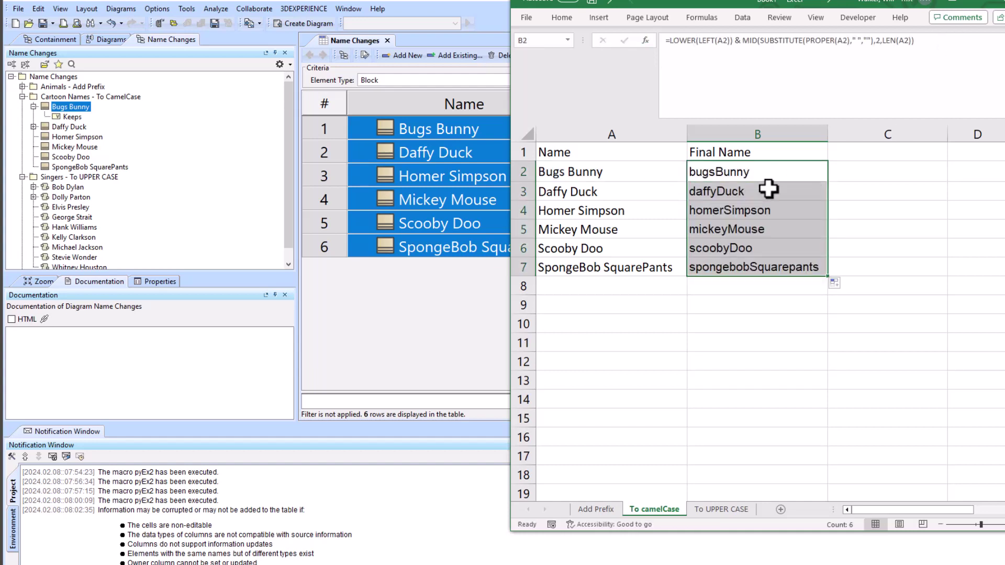
{"action": "left_click", "coordinate": [727, 288]}
{"action": "left_click", "coordinate": [713, 178]}
- Change the name in A2 from Bugs Bunny to Bugs_Bunny
{"action": "left_click", "coordinate": [545, 171]}
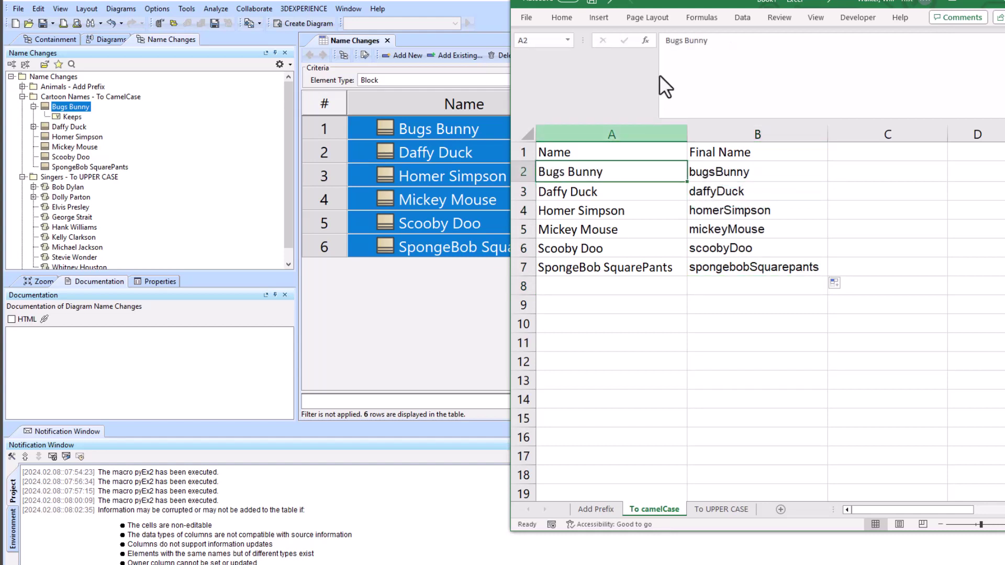
{"action": "left_click", "coordinate": [684, 42]}
{"action": "key", "text": "BackSpace"}
{"action": "type", "text": "_"}
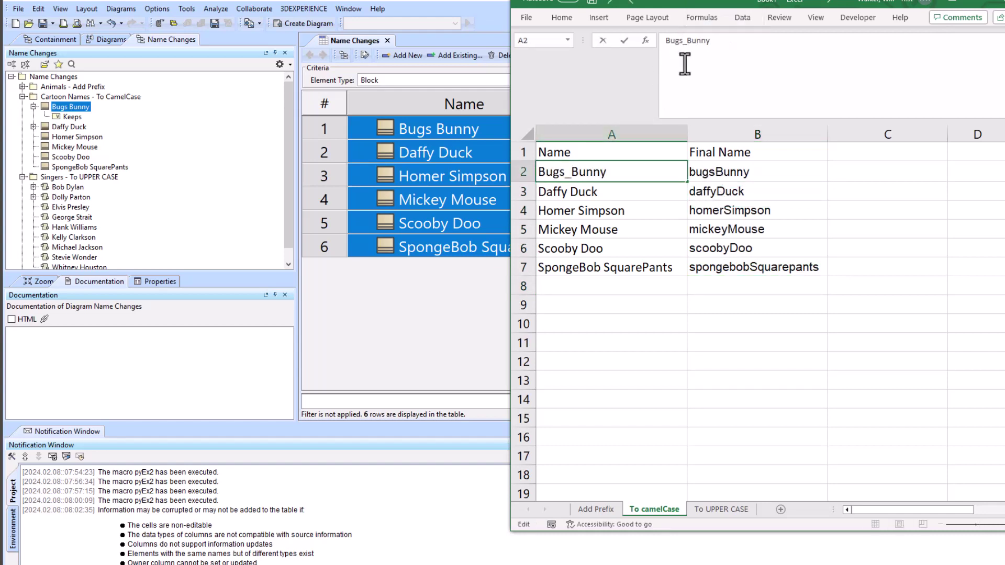
{"action": "left_click", "coordinate": [580, 192]}
- Edit B2's formula to SUBSTITUTE "_" instead of a space so it still returns bugsBunny
{"action": "left_click", "coordinate": [704, 168]}
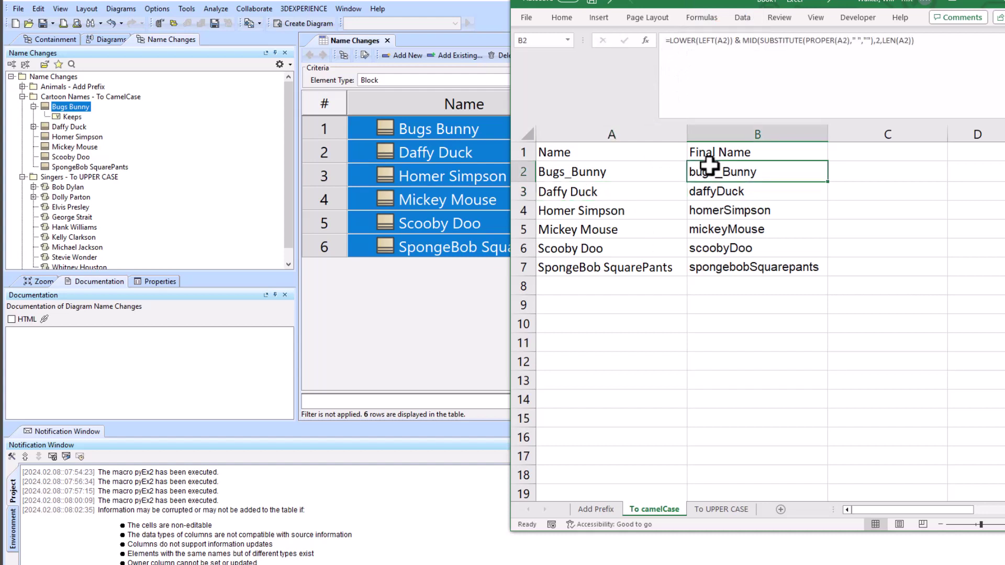
{"action": "left_click", "coordinate": [855, 42]}
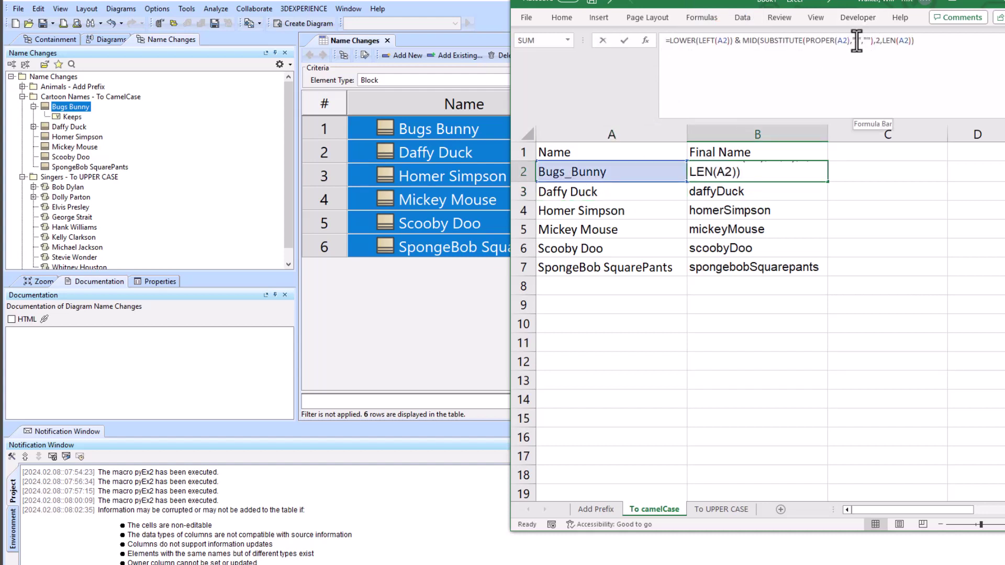
{"action": "key", "text": "Delete"}
{"action": "type", "text": "_"}
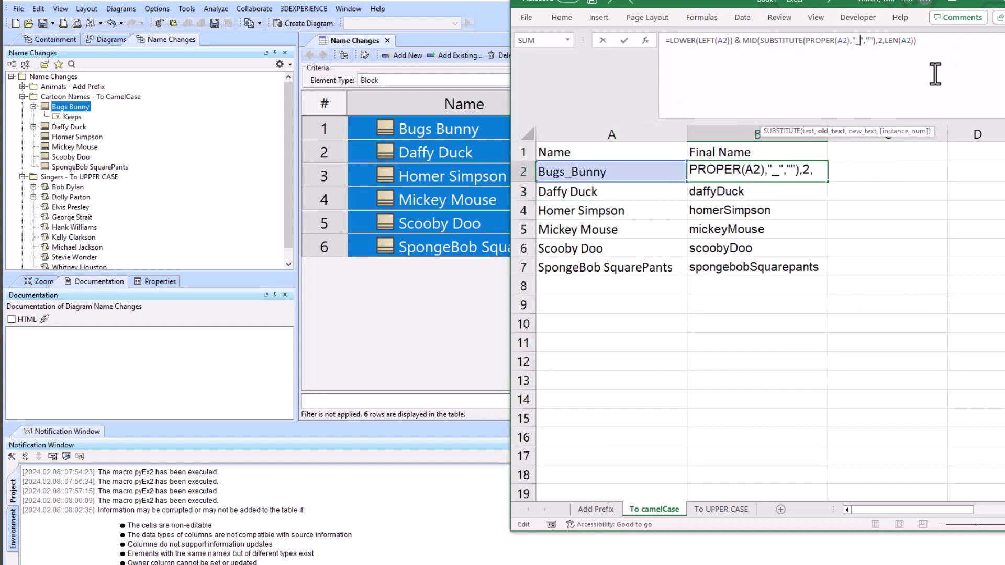
{"action": "left_click", "coordinate": [954, 40]}
{"action": "key", "text": "Return"}
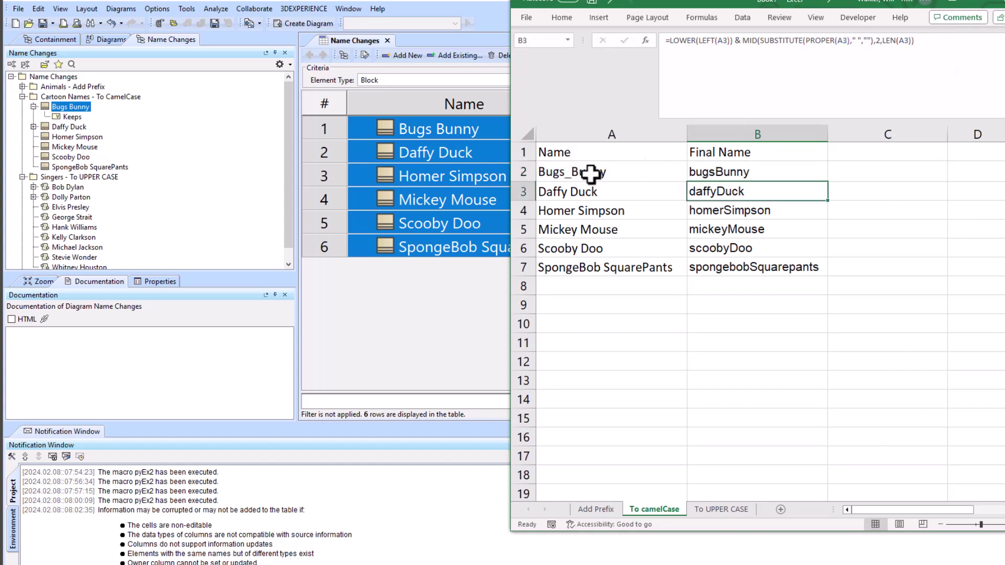
- Review the daffyDuck formula without changing it, then select the six Final Names in B2:B7
{"action": "left_click", "coordinate": [912, 41]}
{"action": "left_click_drag", "start_coordinate": [913, 41], "coordinate": [669, 40]}
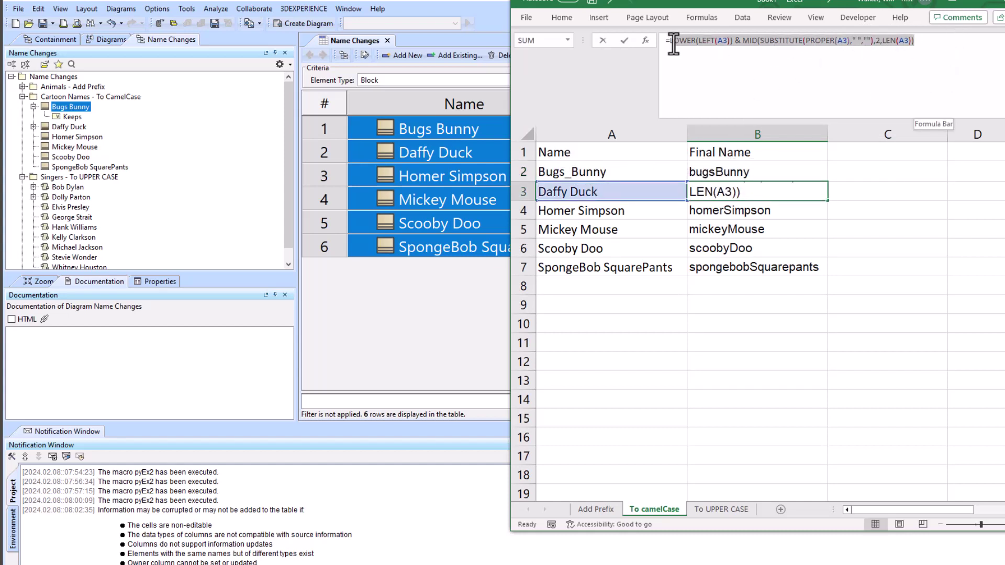
{"action": "left_click", "coordinate": [923, 54]}
{"action": "key", "text": "Escape"}
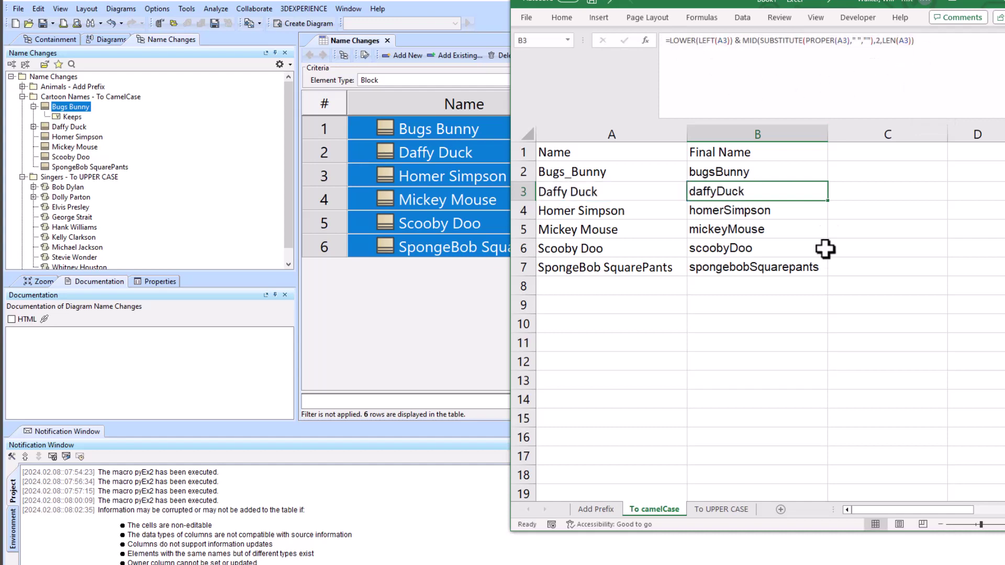
{"action": "left_click_drag", "start_coordinate": [717, 171], "coordinate": [724, 266]}
{"action": "key", "text": "ctrl+c"}
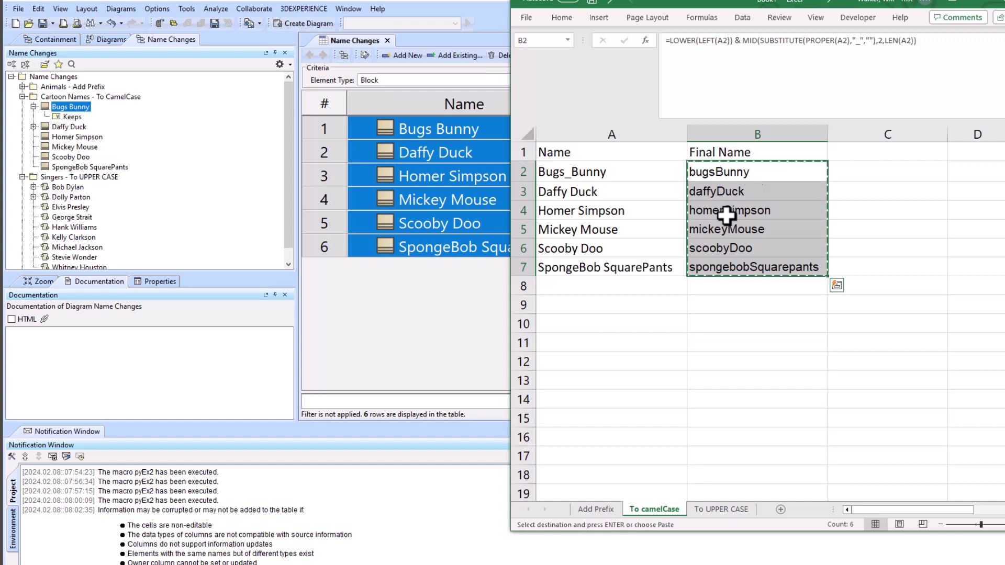
- Paste the camelCase names over the six cartoon rows in the Name Changes table
{"action": "left_click", "coordinate": [445, 293]}
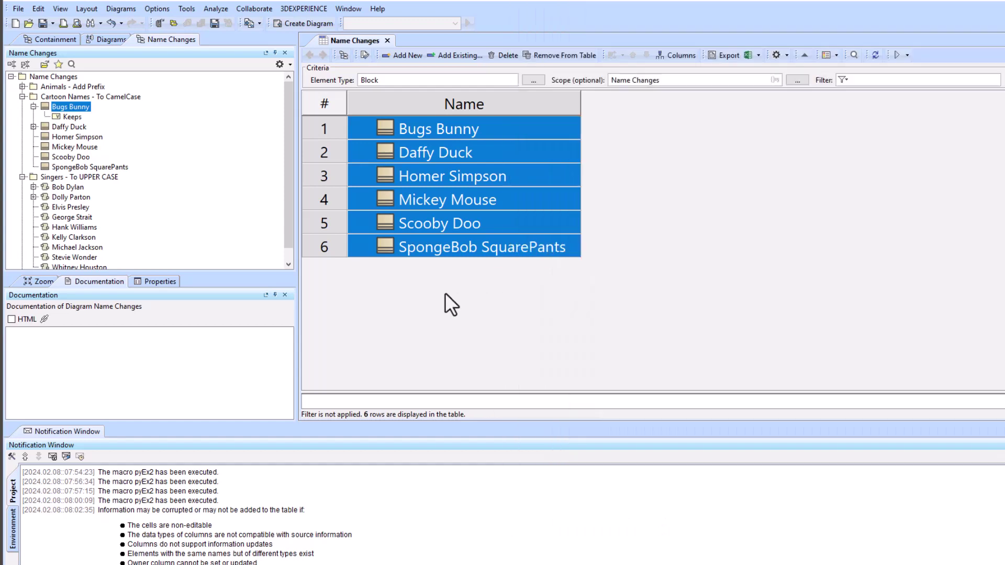
{"action": "left_click", "coordinate": [466, 127]}
{"action": "key", "text": "ctrl+v"}
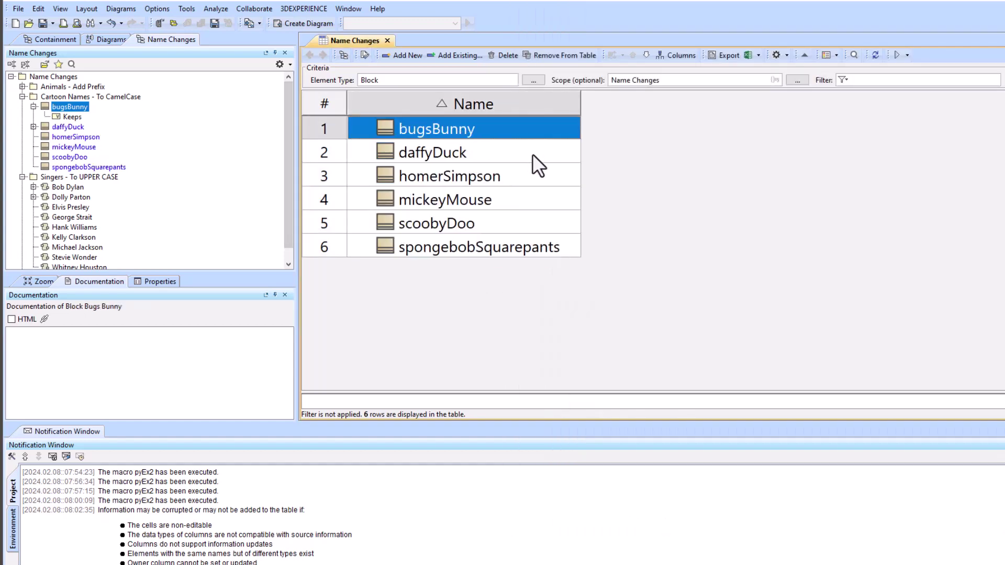
- Expand daffyDuck in the Containment tree to check its properties, then collapse Cartoon Names
{"action": "left_click", "coordinate": [33, 126]}
{"action": "left_click", "coordinate": [72, 135]}
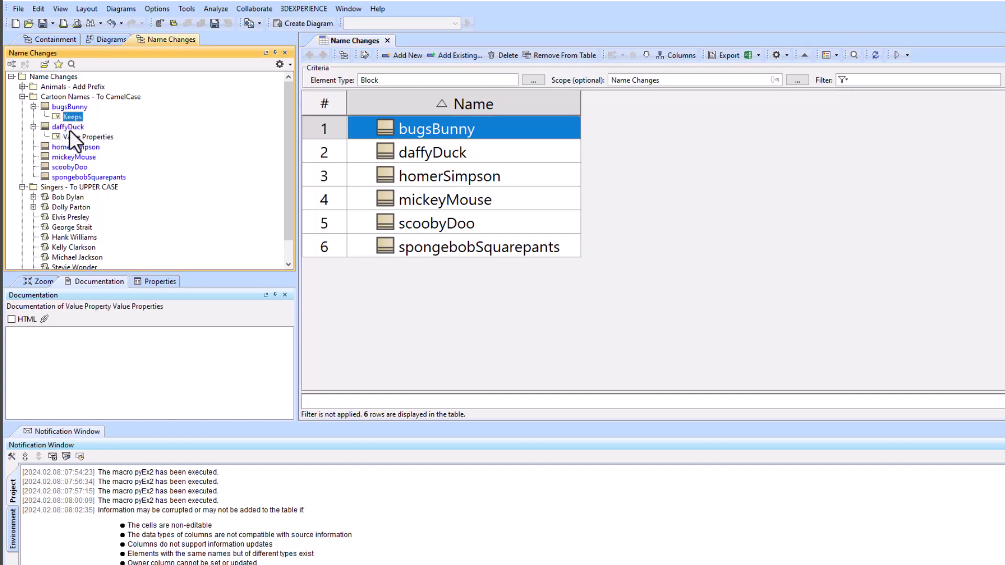
{"action": "left_click", "coordinate": [69, 135]}
{"action": "left_click", "coordinate": [23, 97]}
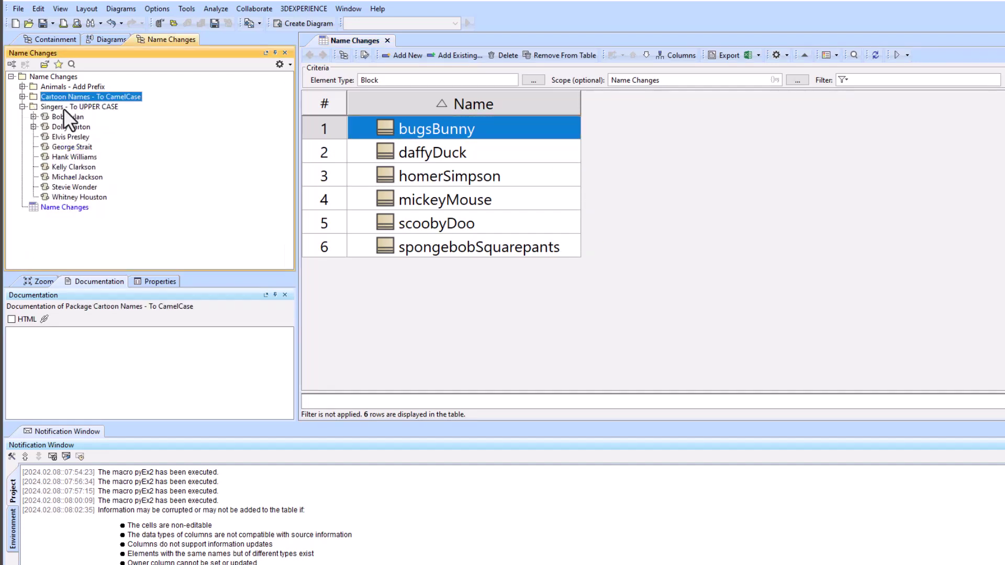
- Load the nine singer activities into the table, select Bob Dylan through Whitney Houston, and return to Excel
{"action": "left_click_drag", "start_coordinate": [67, 117], "coordinate": [419, 79]}
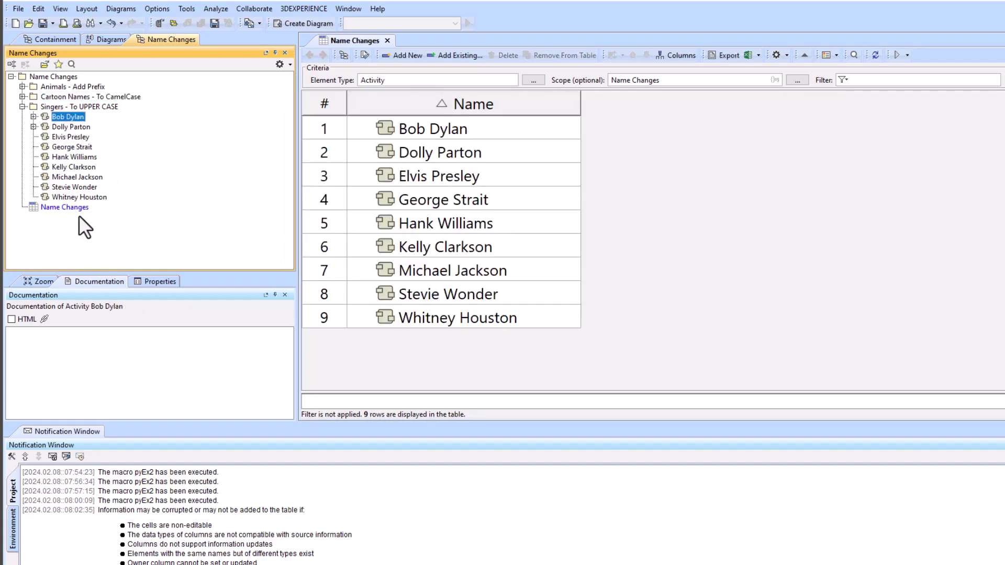
{"action": "left_click", "coordinate": [366, 132]}
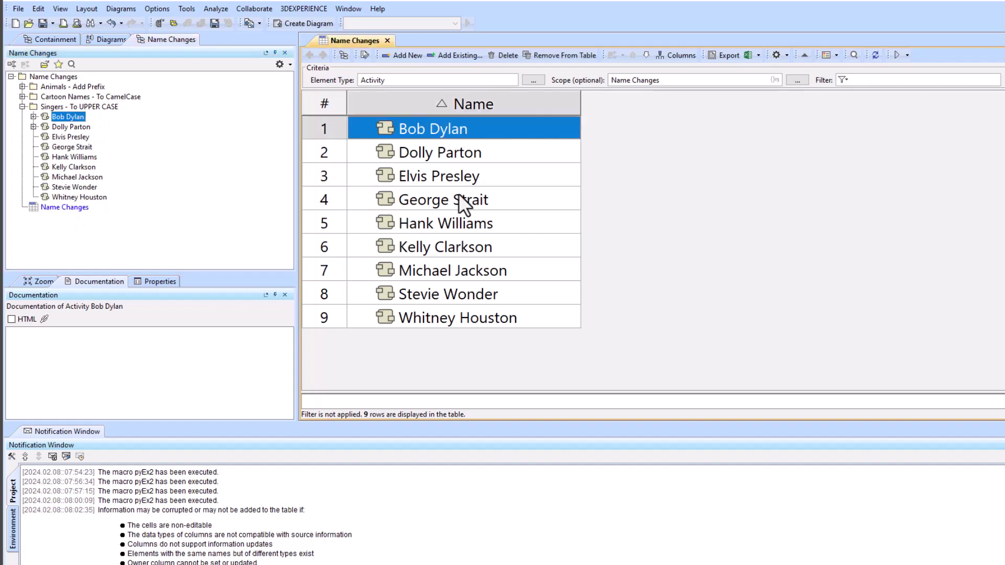
{"action": "left_click", "coordinate": [470, 320], "text": "shift"}
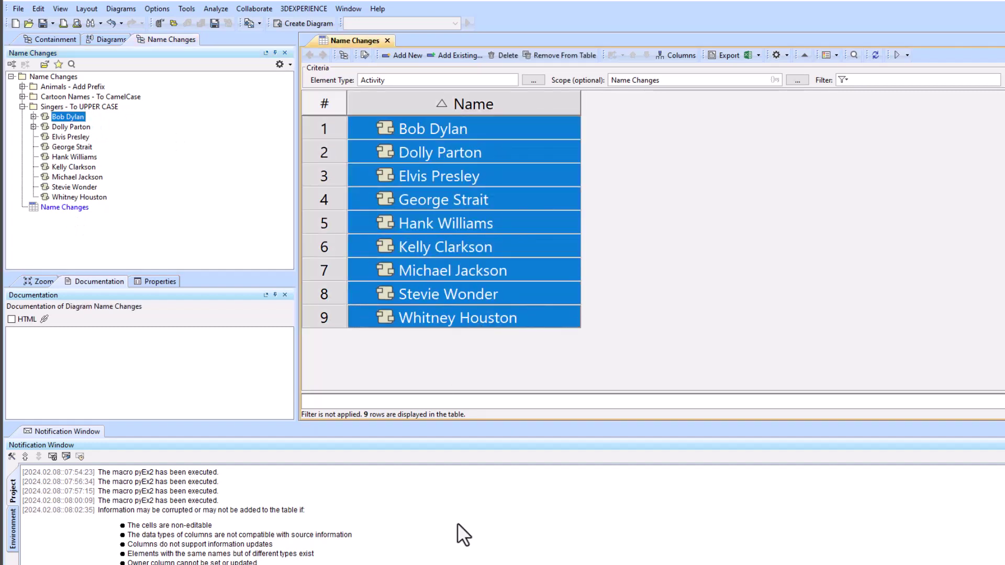
{"action": "left_click", "coordinate": [460, 564]}
- Paste the nine singer names into A2 on the To UPPER CASE sheet
{"action": "left_click", "coordinate": [721, 509]}
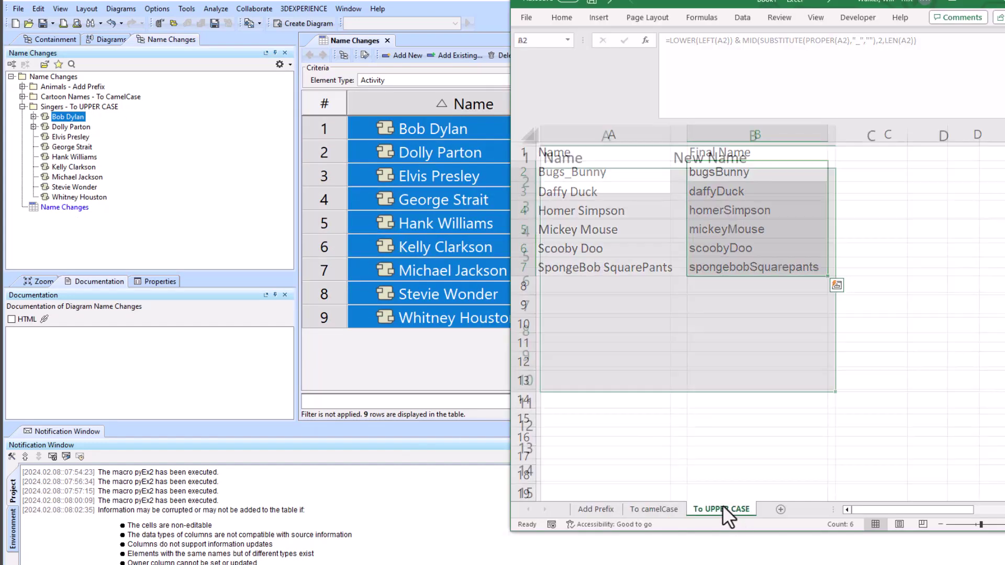
{"action": "left_click", "coordinate": [577, 184]}
{"action": "type", "text": "Bob Dylan Dolly Parton Elvis Presley George Strait Hank Williams Kelly Clarkson Michael Jackson Stevie Wonder Whitney Houston"}
- Fill B2:B10 with =UPPER(A2), giving BOB DYLAN onward, and copy those nine names
{"action": "left_click", "coordinate": [710, 184]}
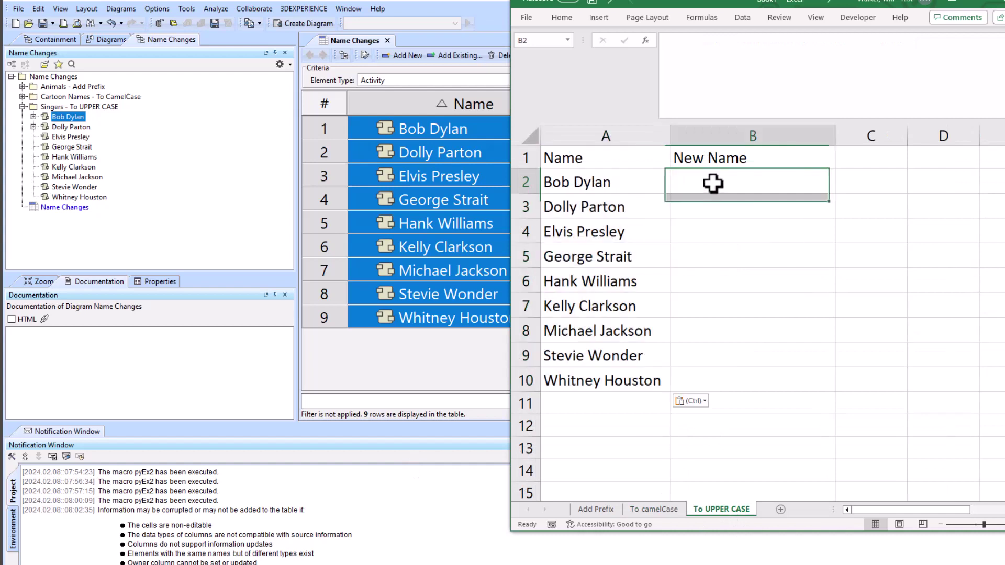
{"action": "type", "text": "=upp"}
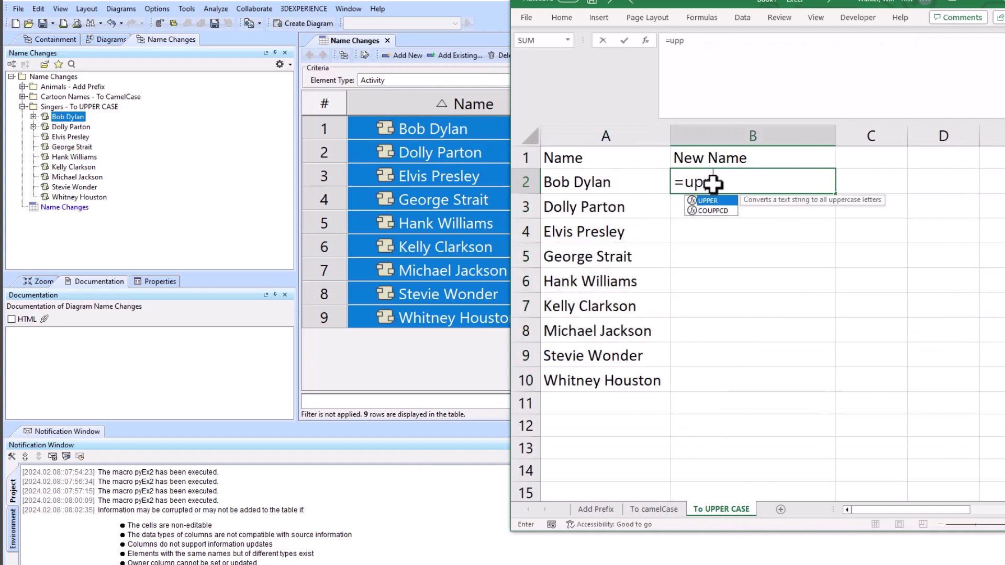
{"action": "double_click", "coordinate": [712, 203]}
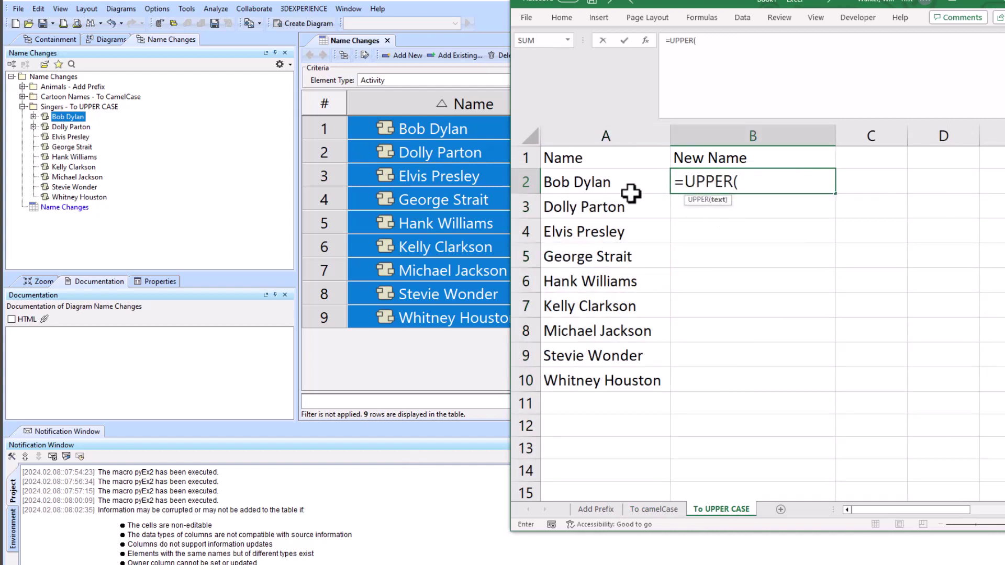
{"action": "left_click", "coordinate": [599, 185]}
{"action": "type", "text": ")"}
{"action": "key", "text": "Return"}
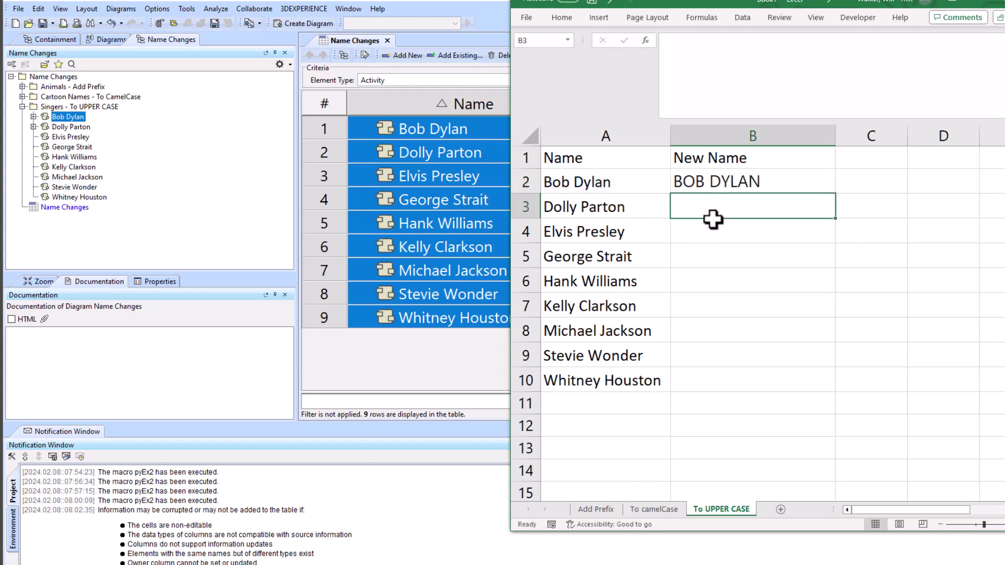
{"action": "left_click", "coordinate": [747, 184]}
{"action": "double_click", "coordinate": [843, 198]}
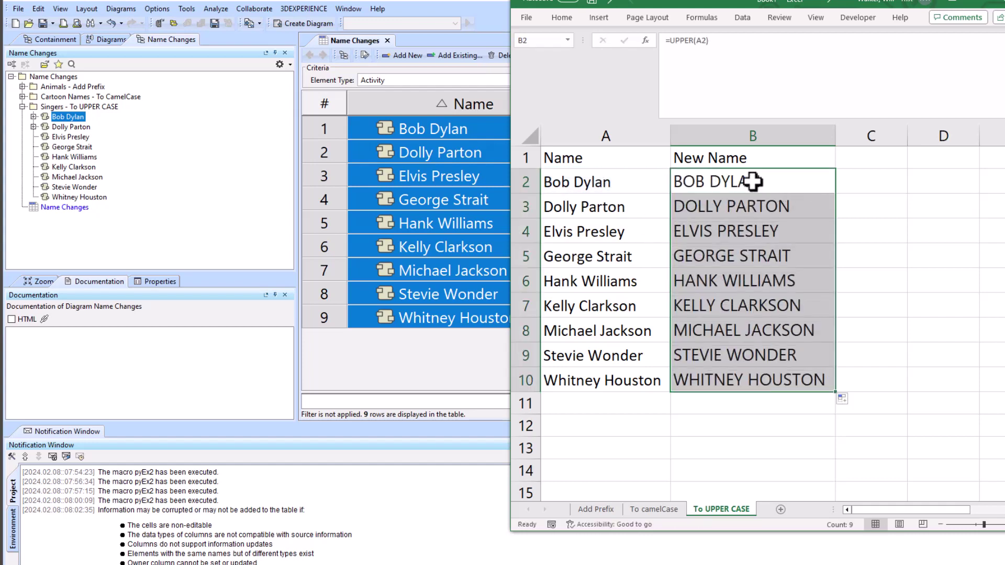
{"action": "key", "text": "ctrl+c"}
- Paste the upper-case names over the nine singer rows, then expand BOB DYLAN and DOLLY PARTON in the tree
{"action": "left_click", "coordinate": [410, 132]}
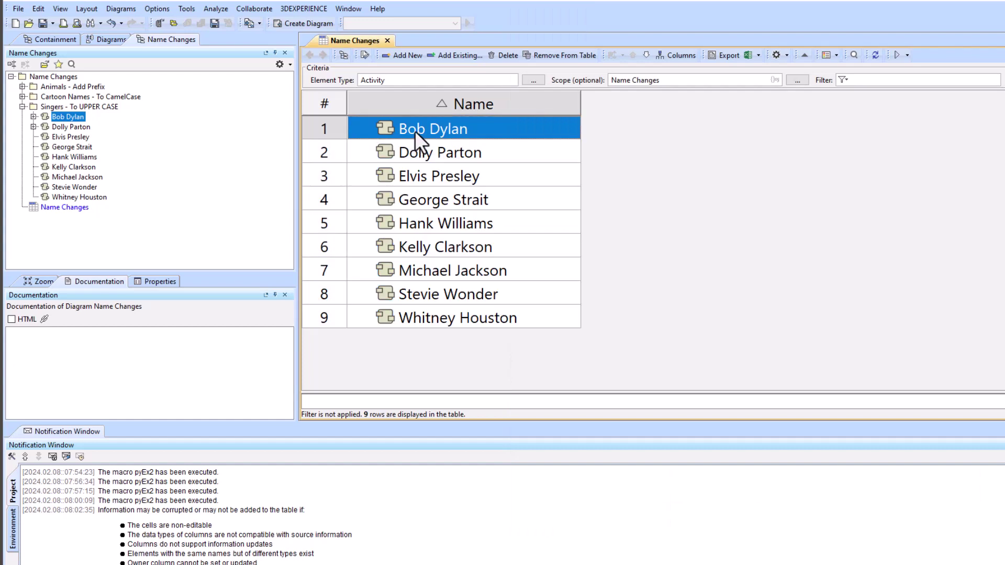
{"action": "key", "text": "ctrl+v"}
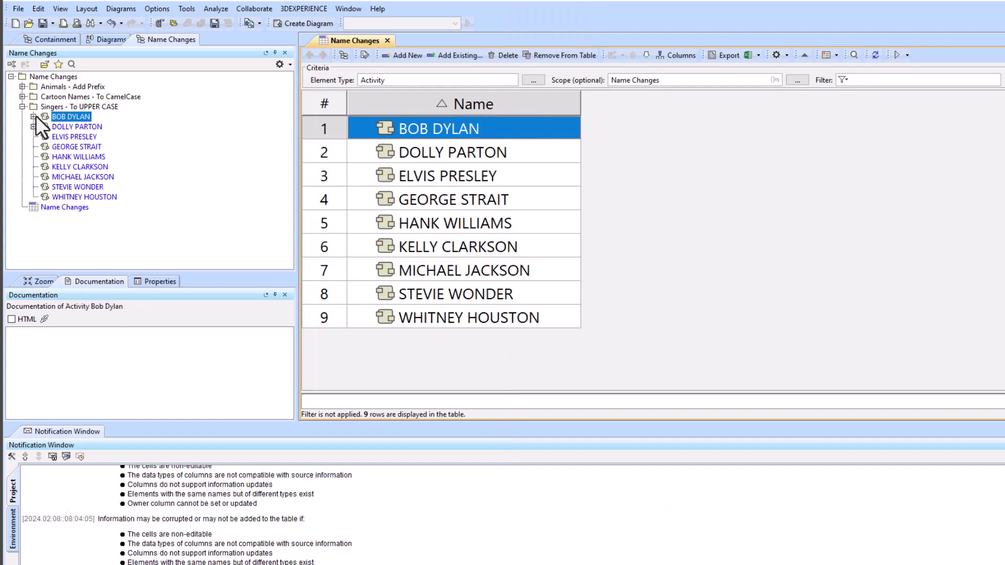
{"action": "left_click", "coordinate": [33, 117]}
{"action": "left_click", "coordinate": [34, 137]}
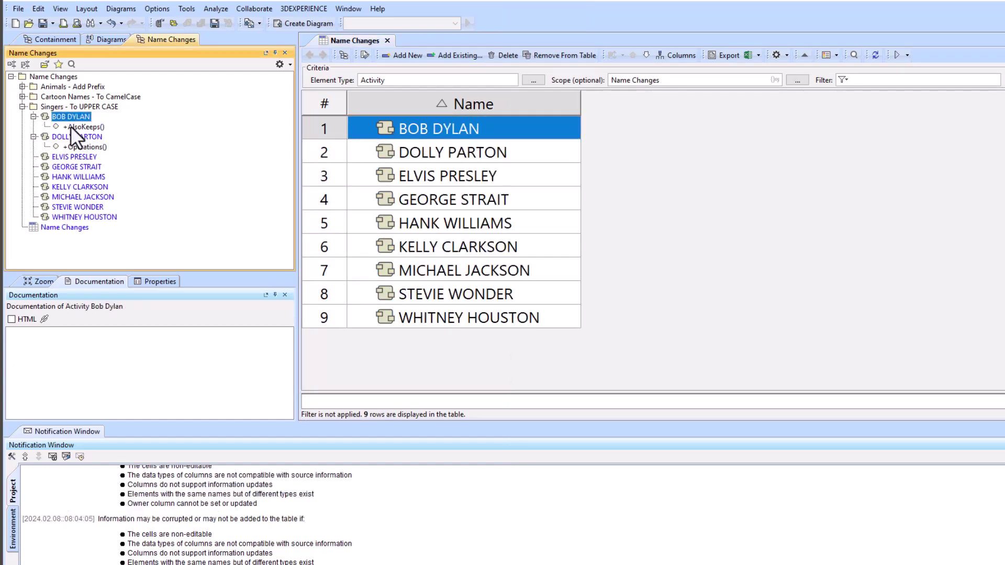
{"action": "left_click", "coordinate": [612, 215]}
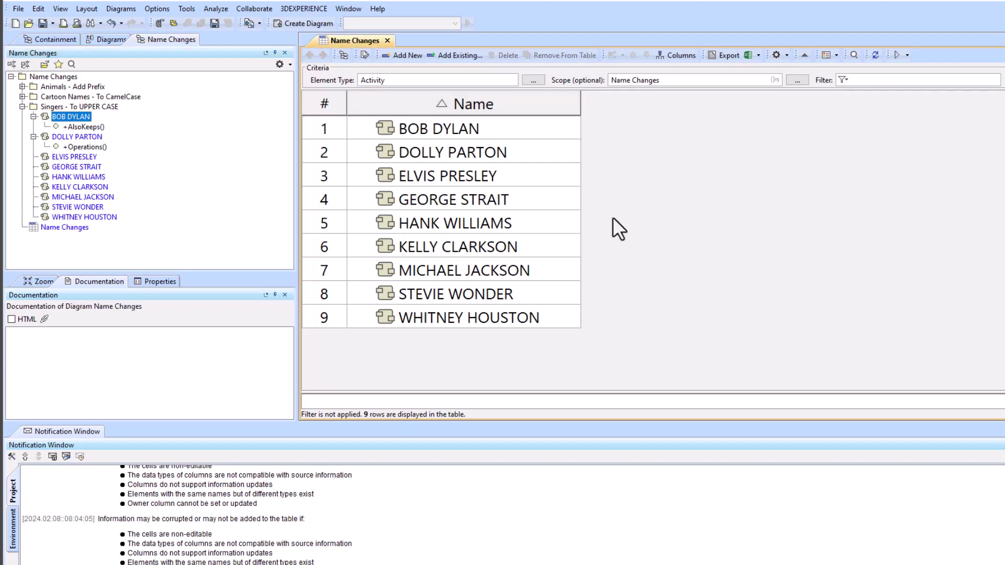